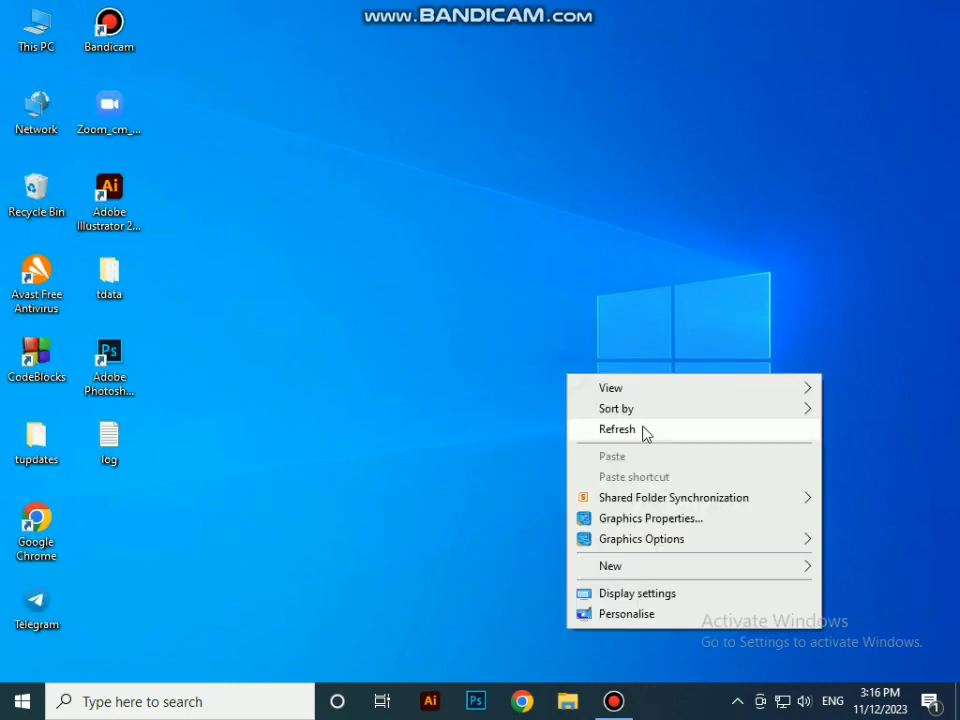
left_click(651, 430)
left_click_drag(925, 38, 4, 680)
right_click(456, 248)
left_click(615, 303)
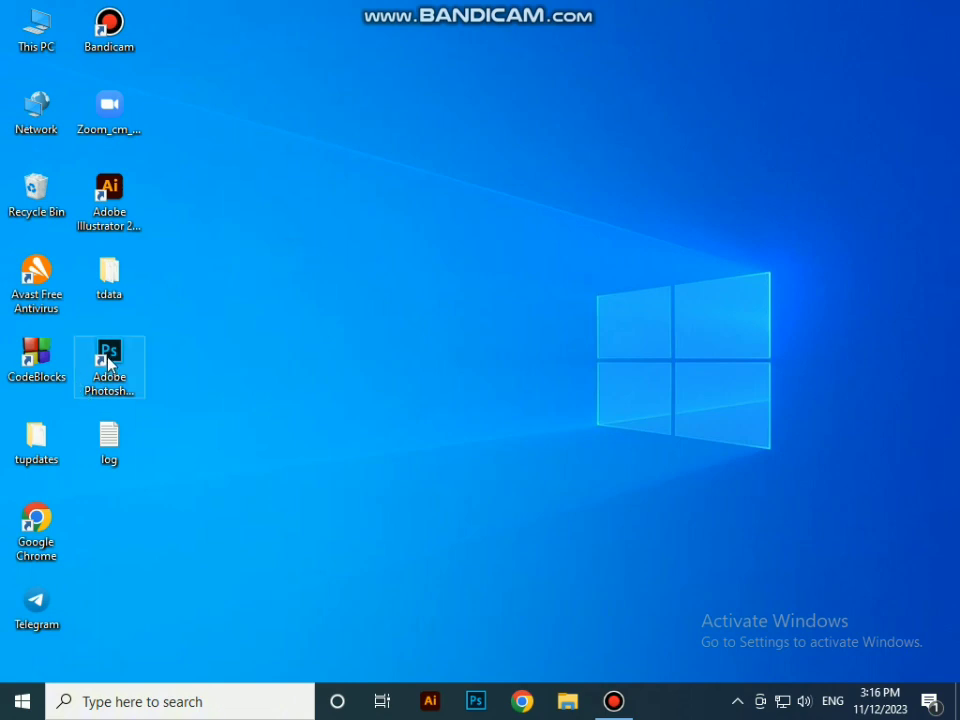
Open Photoshop and create a new 2000 x 2000 pixel RGB document at 72 ppi with a white background
left_click(108, 366)
double_click(108, 366)
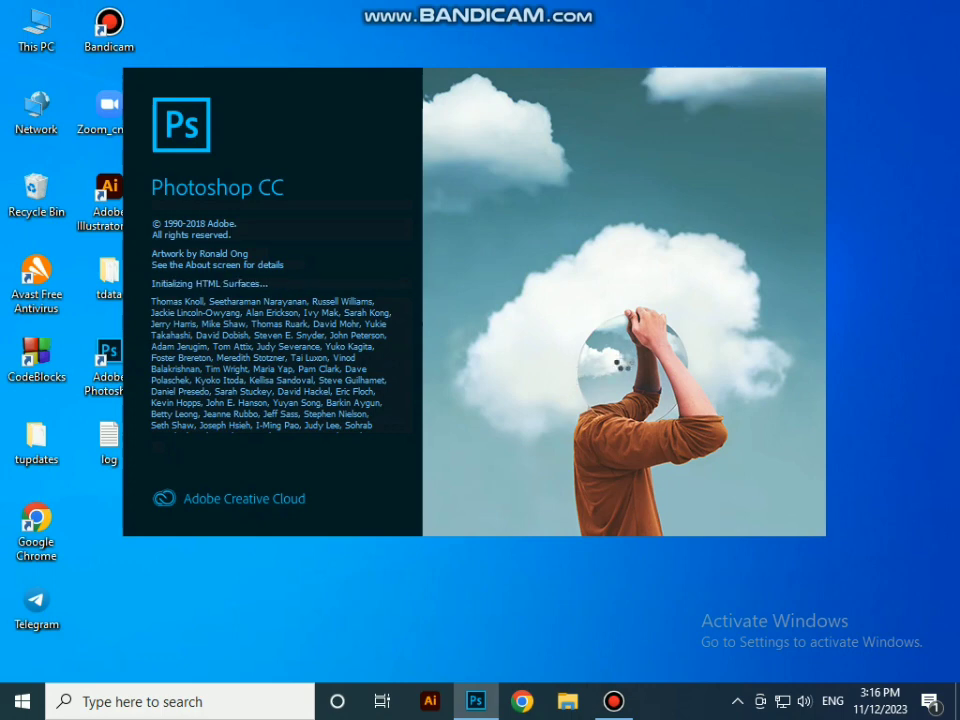
key("ctrl+n")
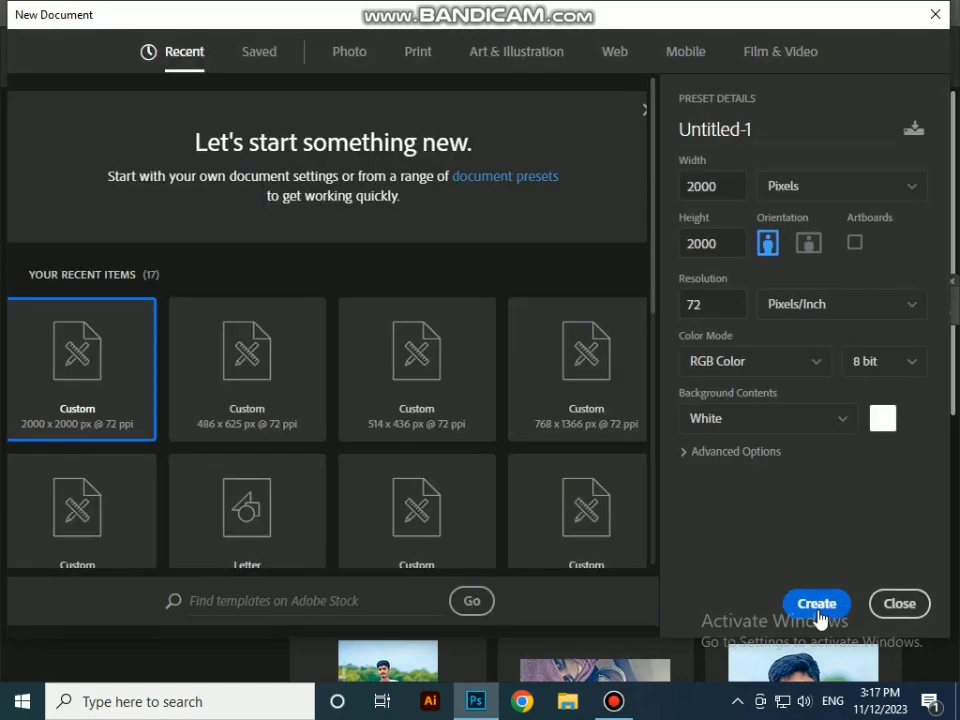
left_click(816, 604)
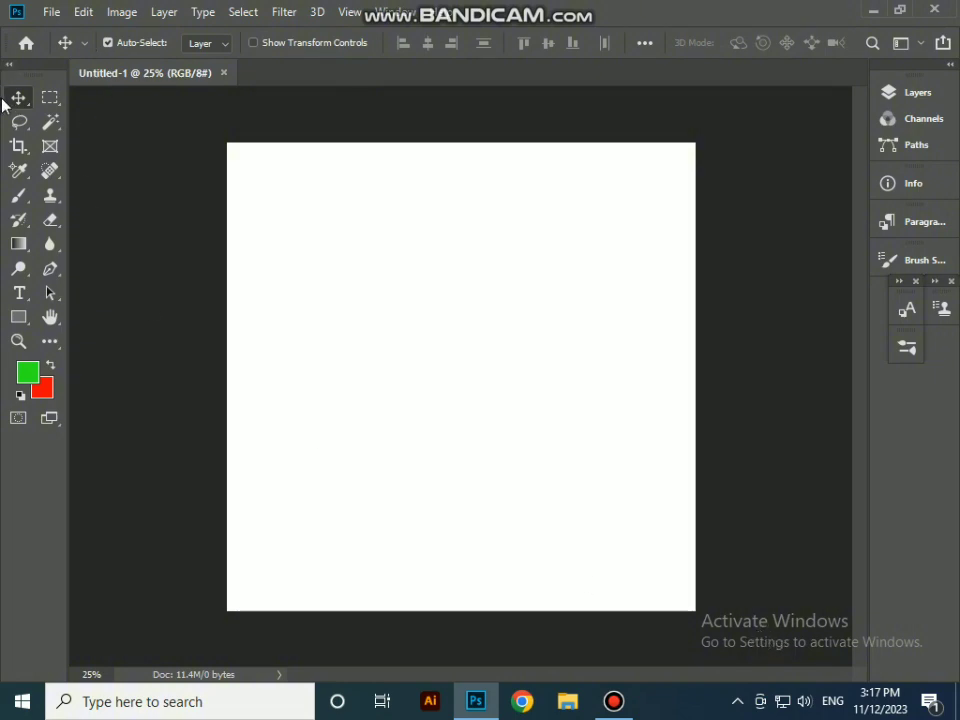
Add a new layer and fill a narrow full-height strip along the canvas's left edge with the green foreground color
left_click(922, 91)
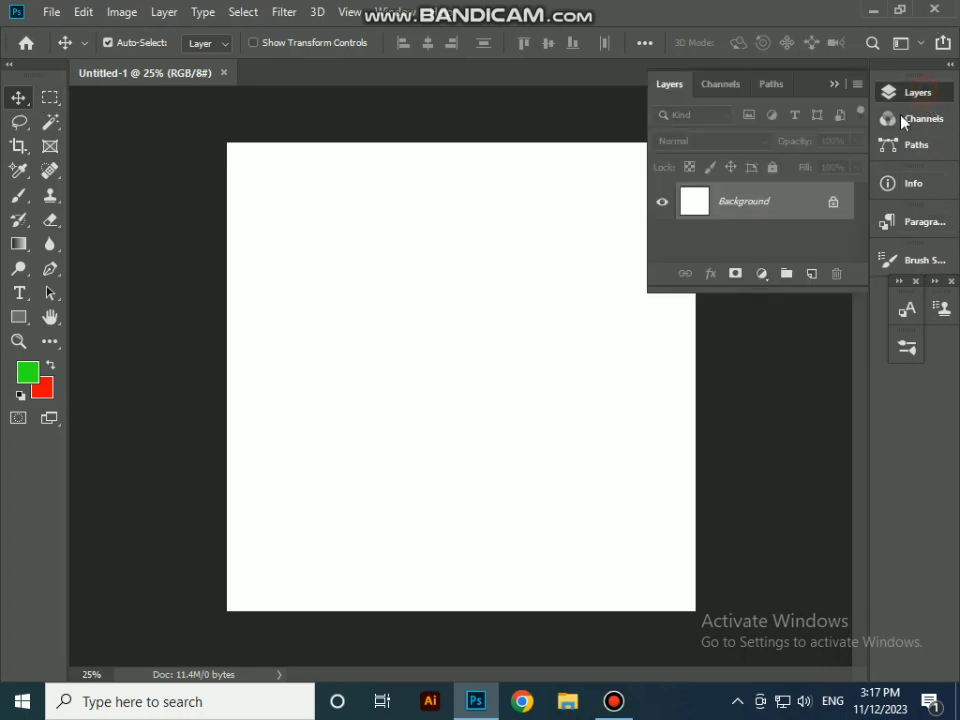
left_click(811, 274)
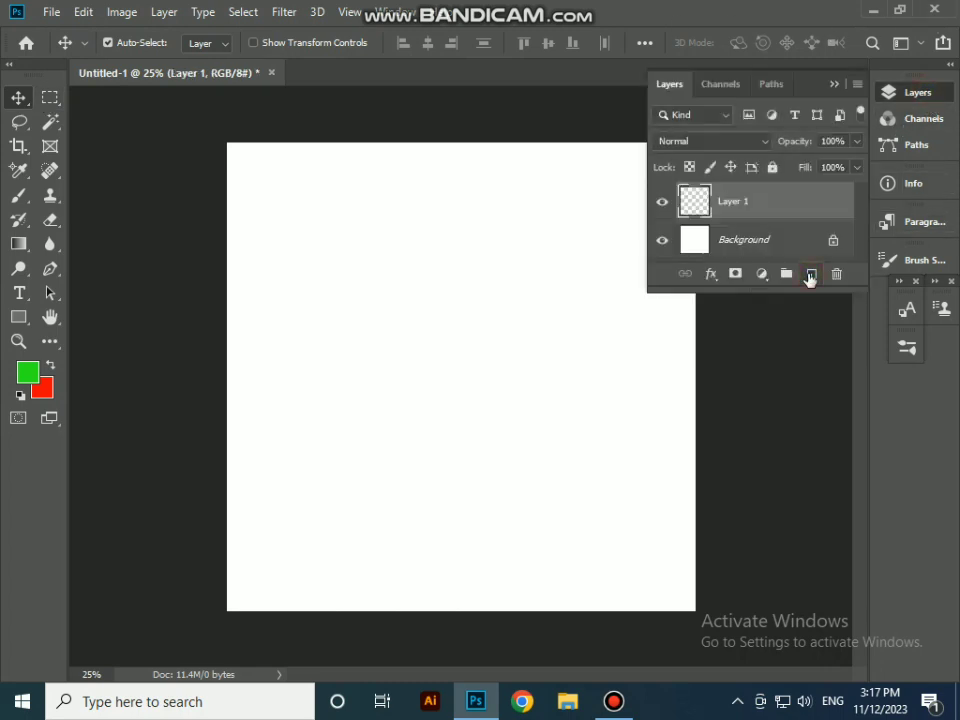
key("m")
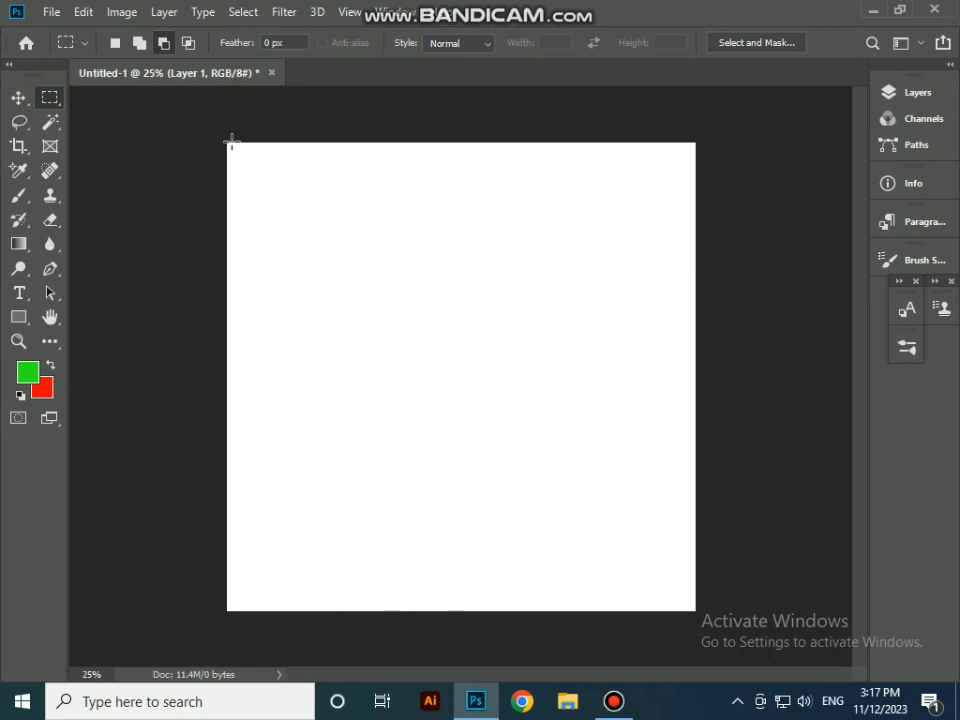
left_click_drag(227, 143, 249, 610)
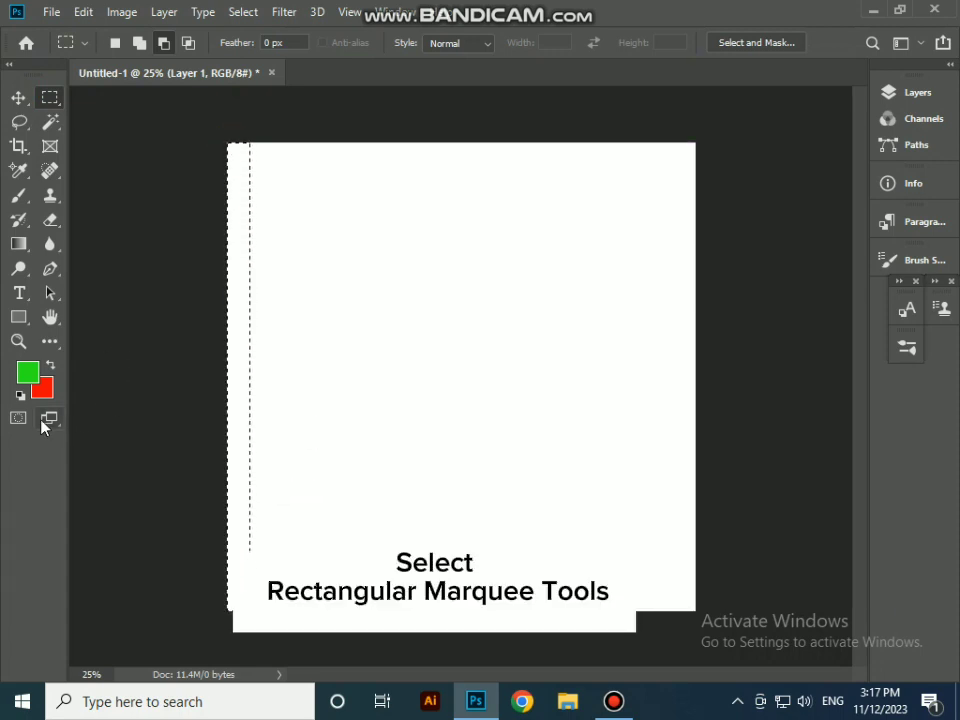
key("alt+BackSpace")
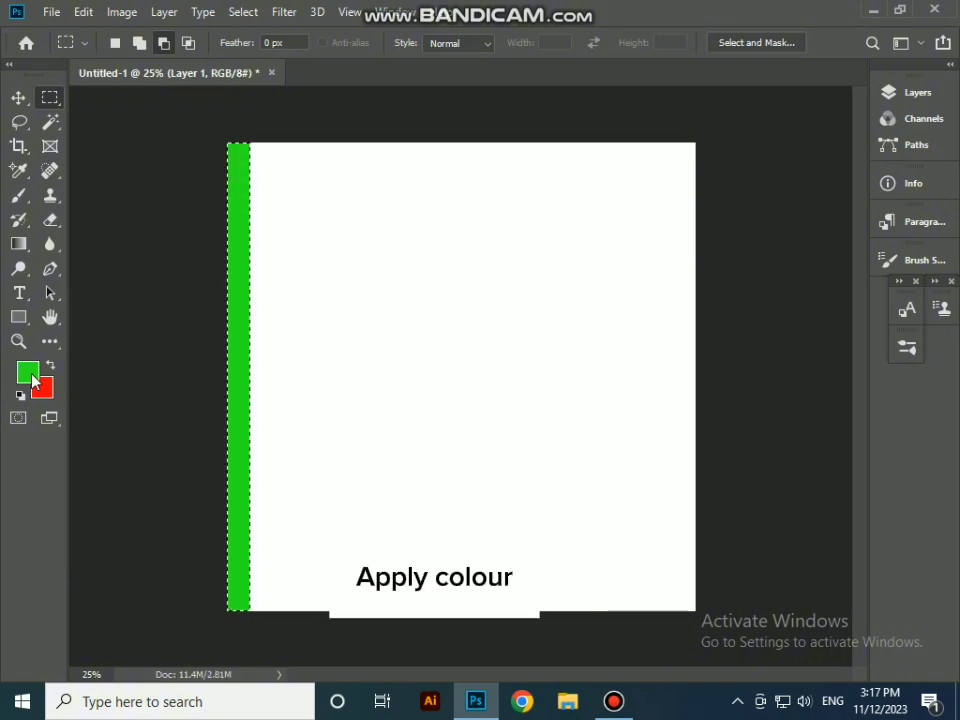
key("ctrl+d")
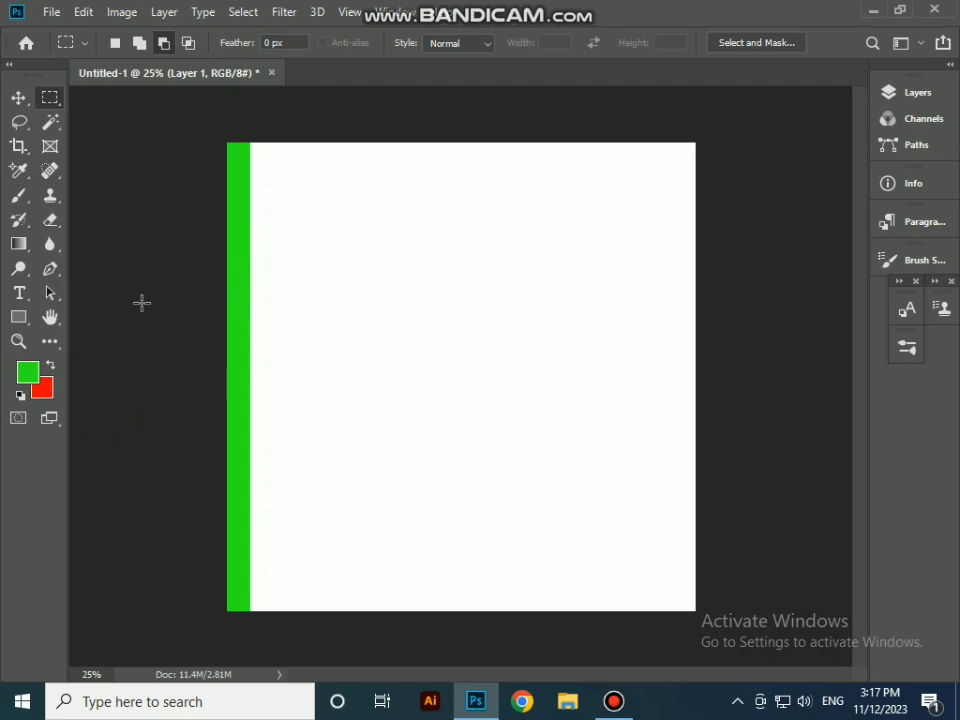
Duplicate the green stripe repeatedly with even, narrow gaps until 15 vertical stripes span the canvas
left_click(18, 97)
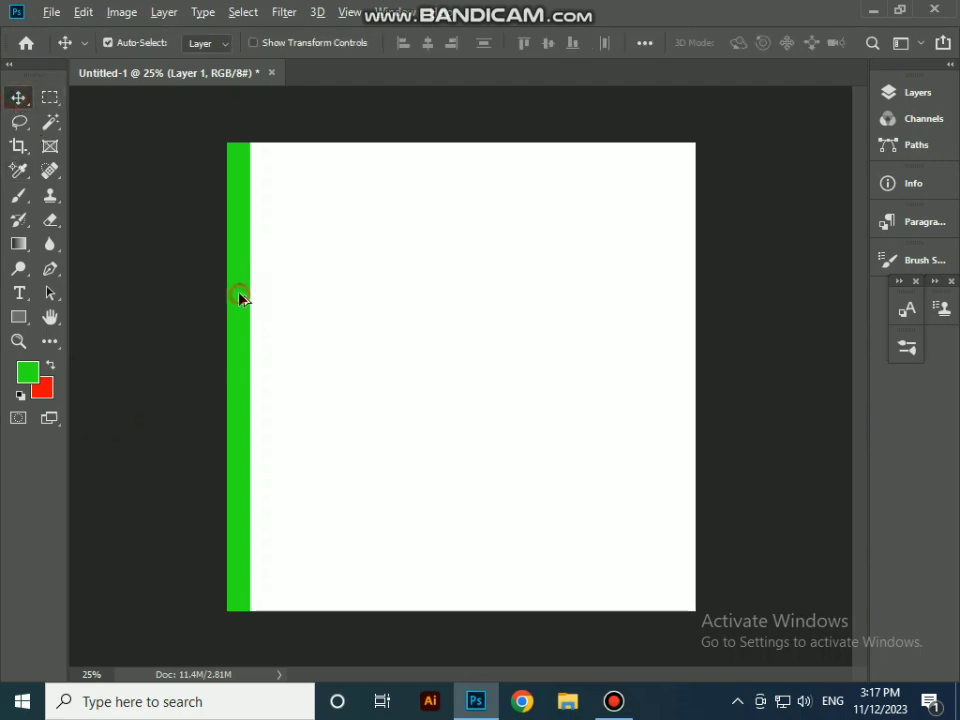
left_click_drag(240, 297, 358, 303)
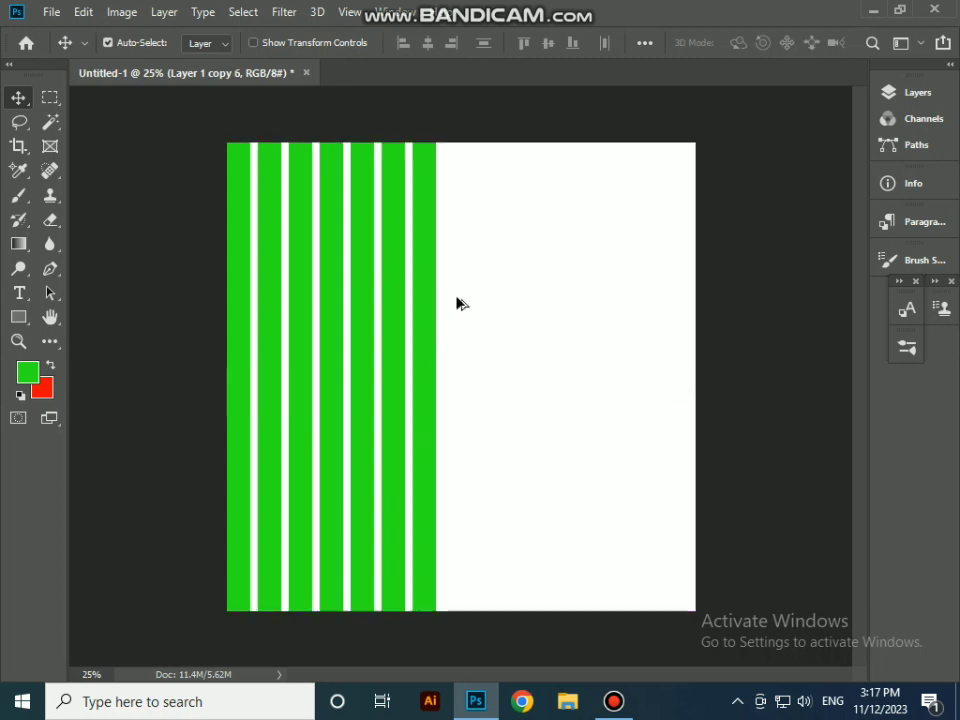
left_click_drag(422, 304, 645, 326)
left_click_drag(645, 326, 671, 336, "alt")
left_click_drag(671, 336, 667, 322, "alt")
Fill a full-width band along the canvas's top edge with the red background color and place a duplicate just below it
key("m")
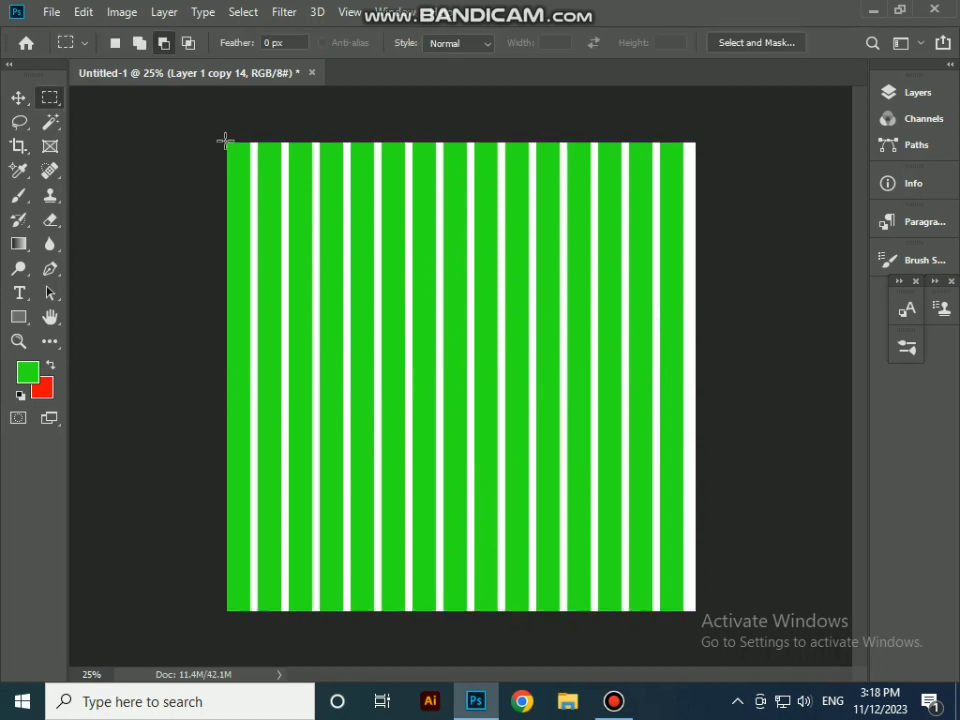
left_click_drag(226, 141, 700, 170)
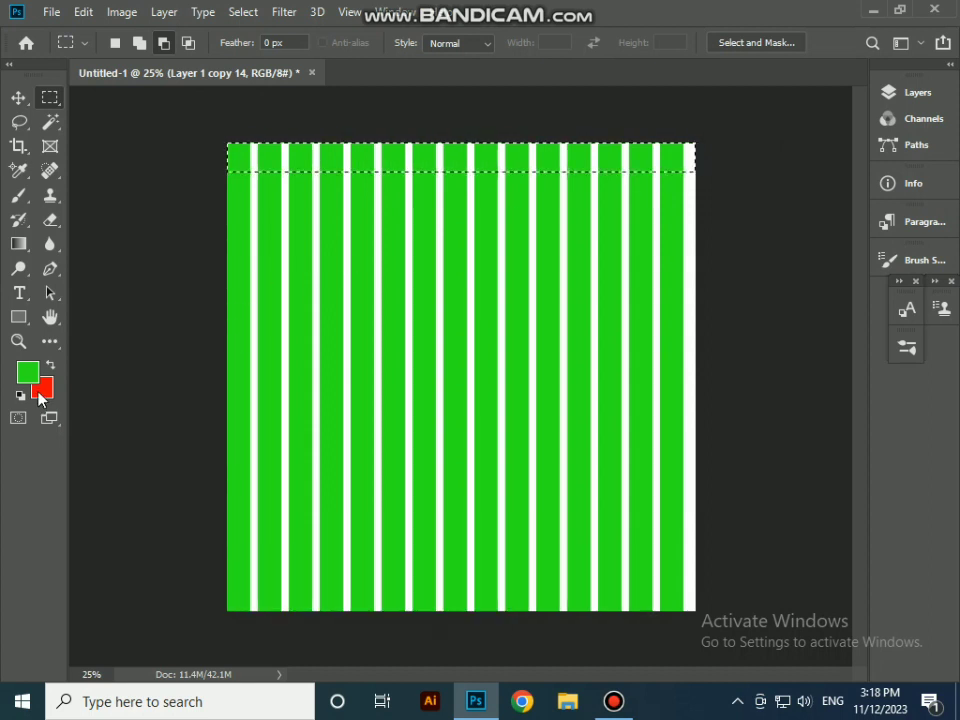
key("ctrl+BackSpace")
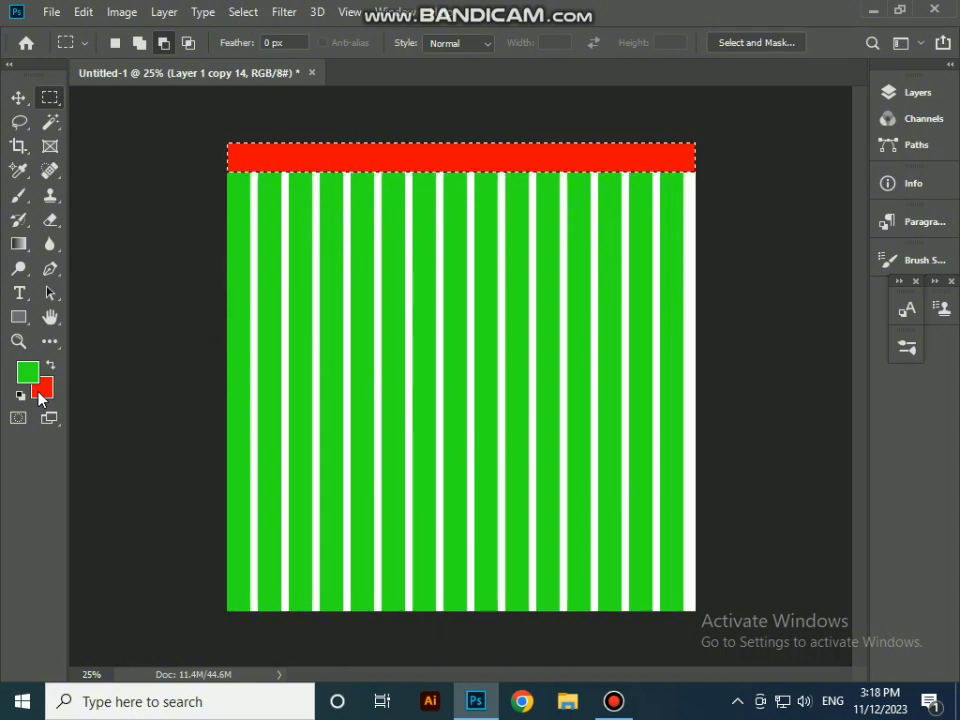
key("ctrl+d")
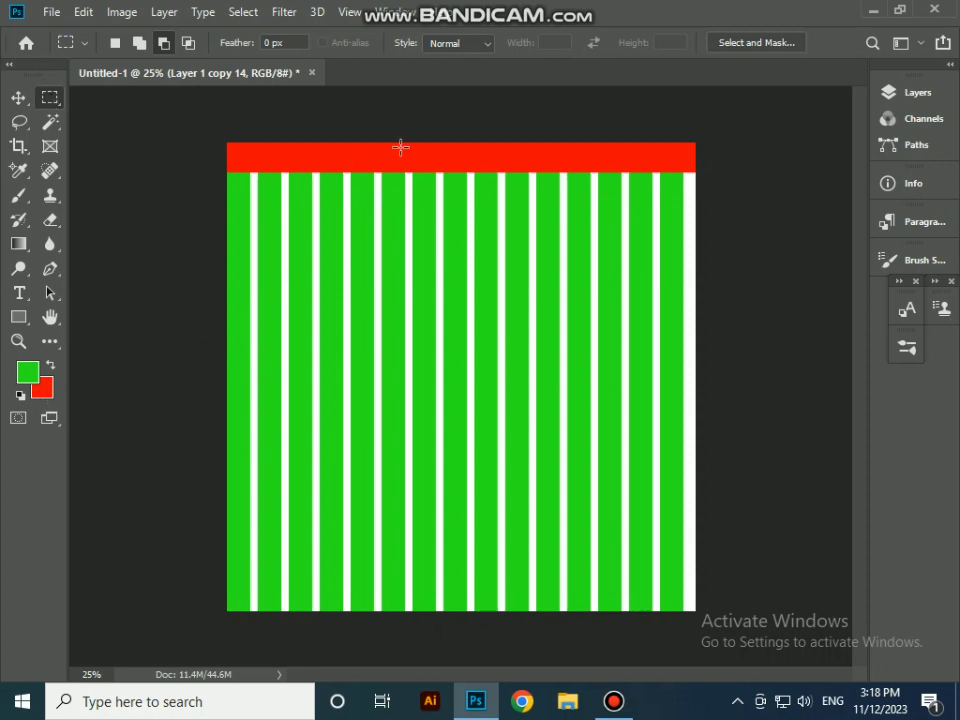
left_click(18, 97)
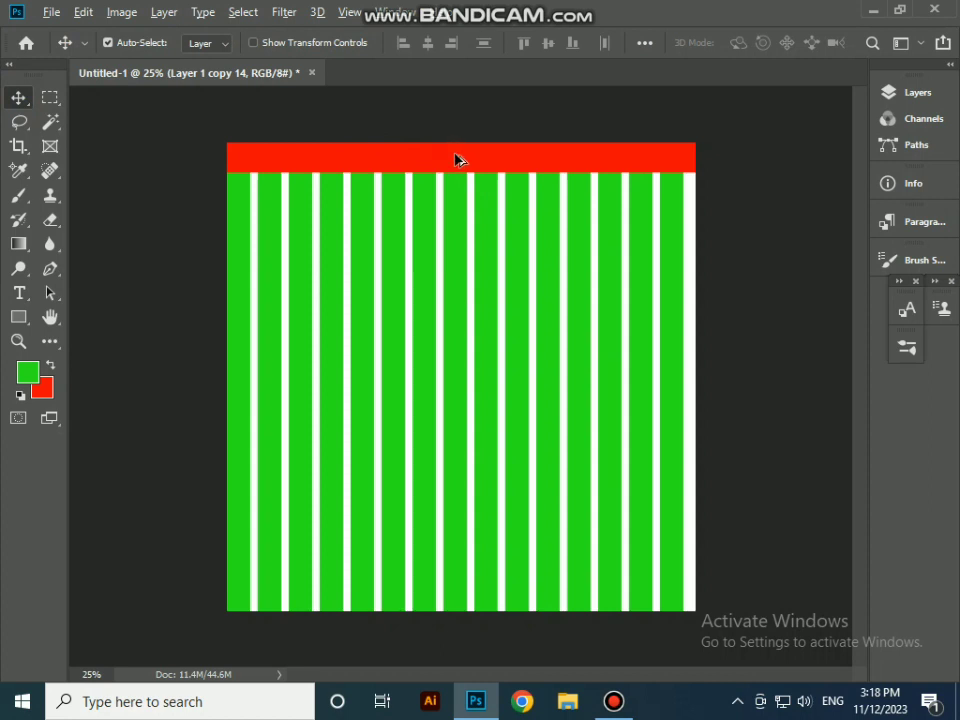
left_click_drag(455, 160, 460, 203)
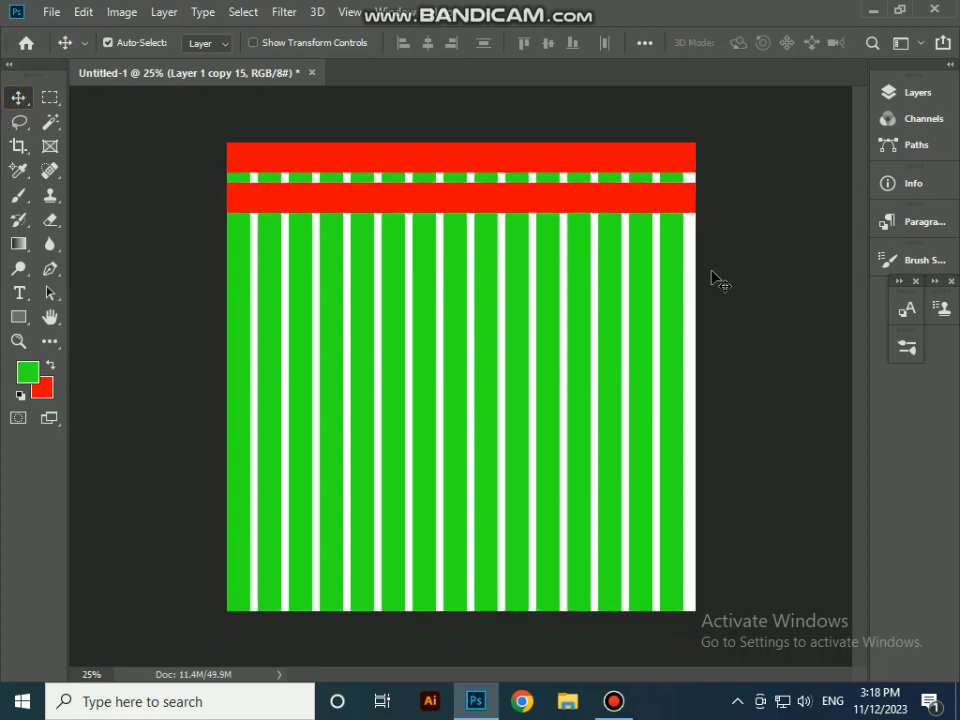
Select the first green stripe's layer and float the Layers panel beside the artwork
left_click(243, 267)
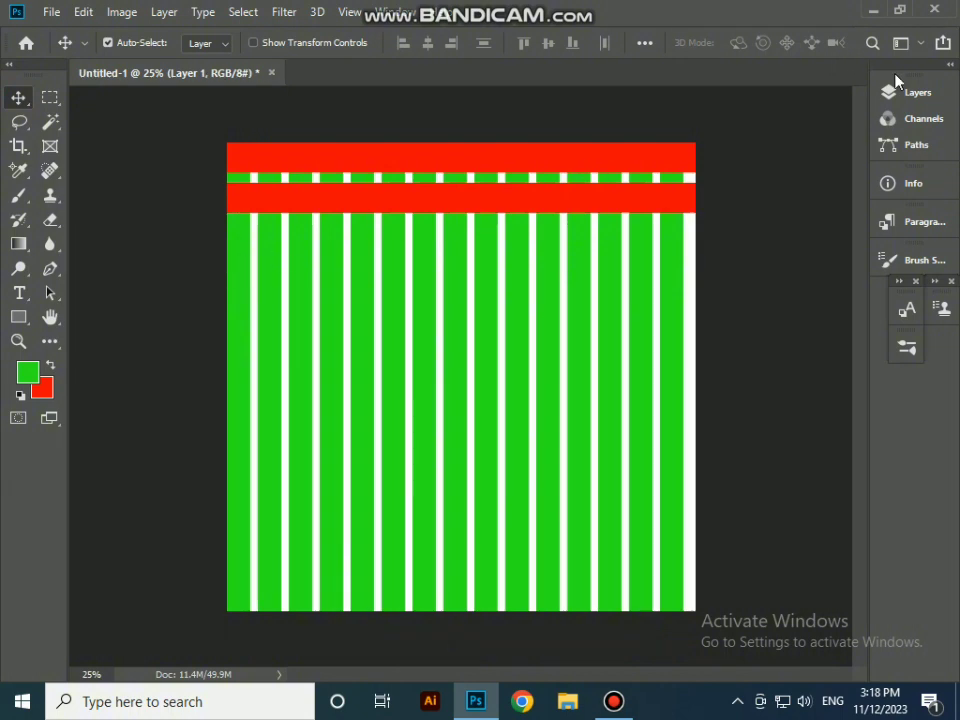
left_click_drag(908, 91, 926, 94)
left_click(917, 91)
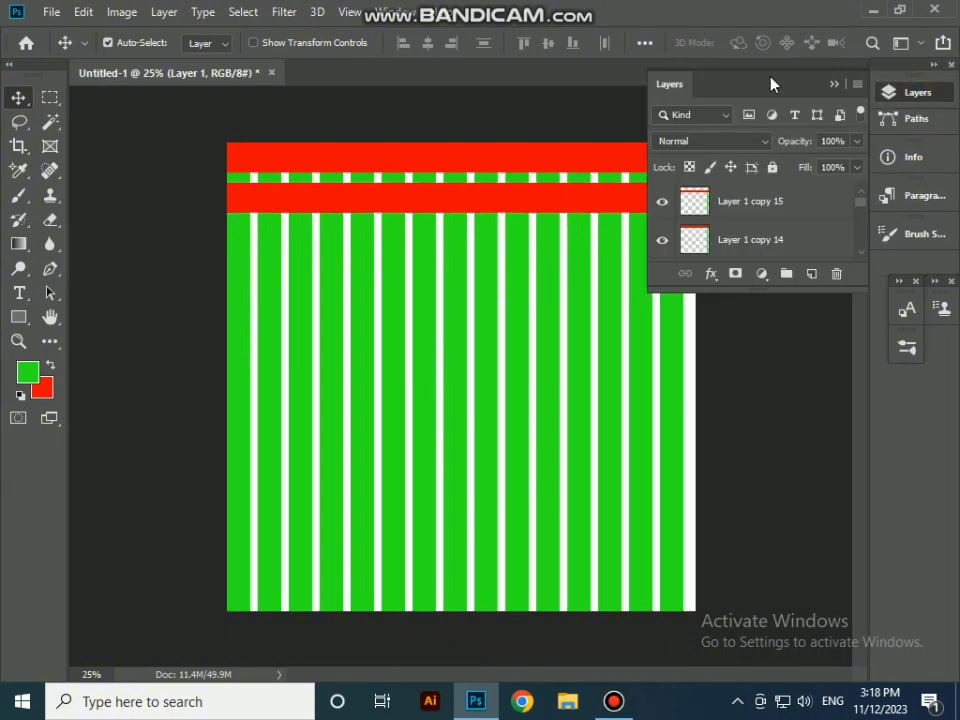
left_click_drag(771, 84, 872, 127)
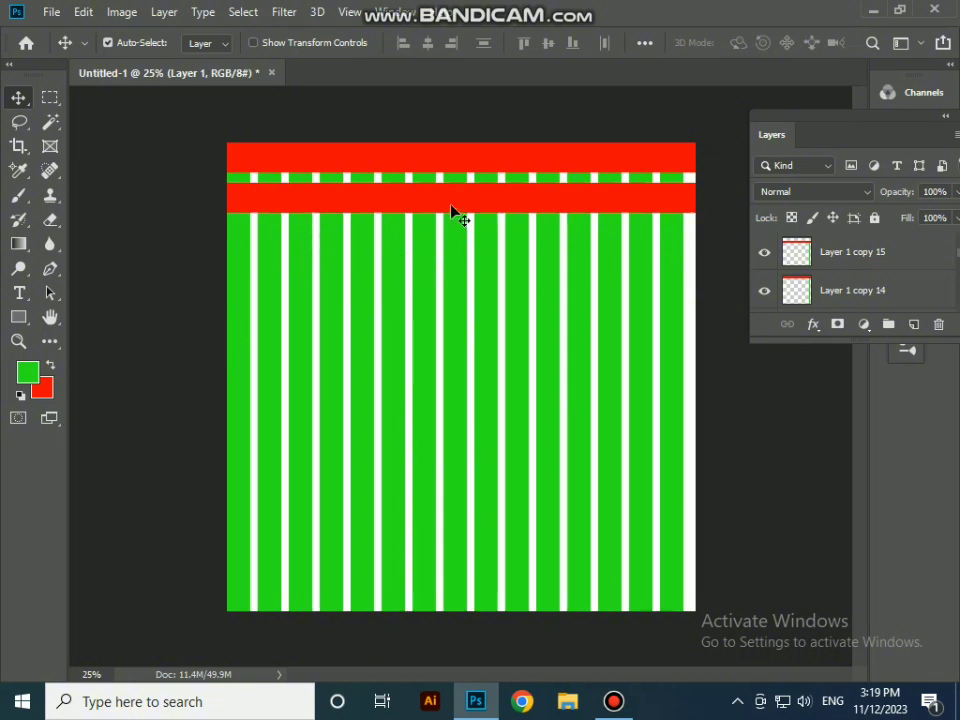
Load the first green stripe's outline as a selection, delete that part of the second red band, and deselect
right_click(242, 253)
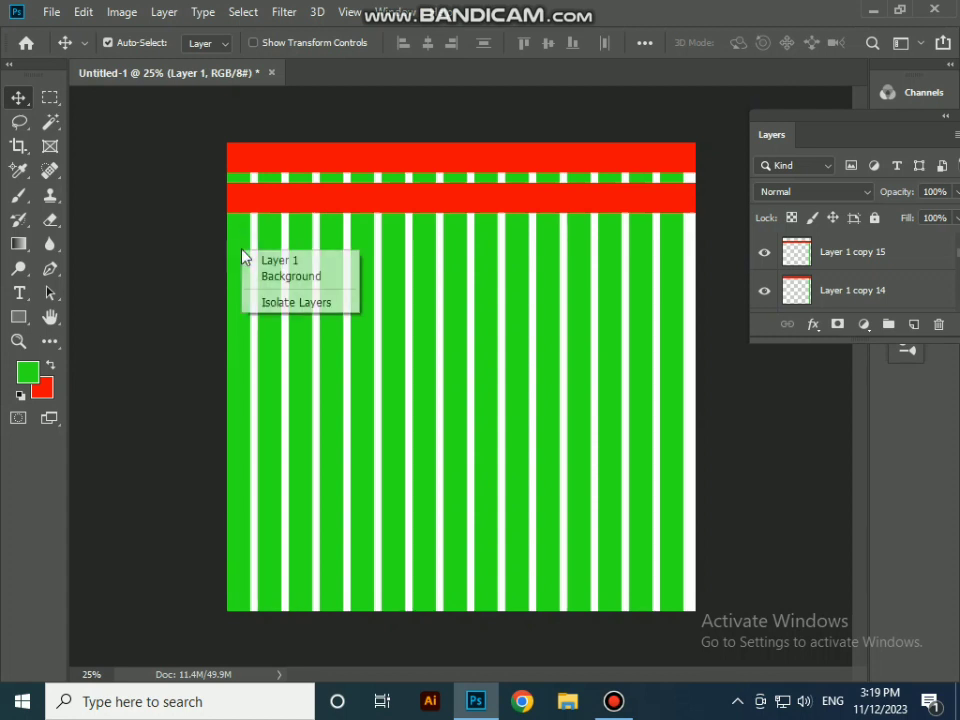
left_click(300, 261)
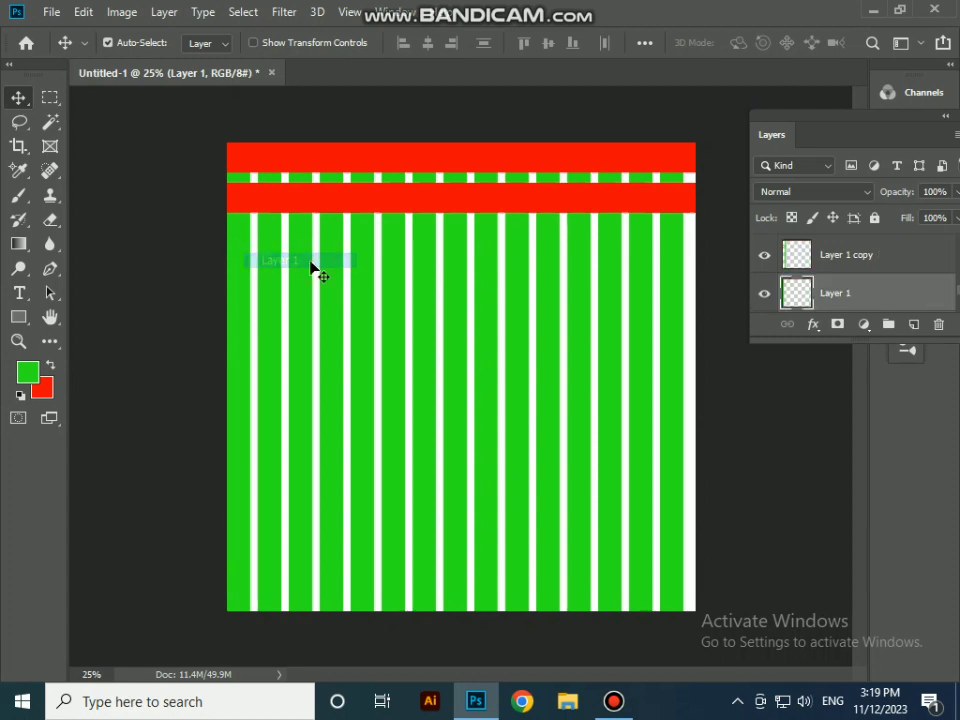
left_click(797, 298, "ctrl")
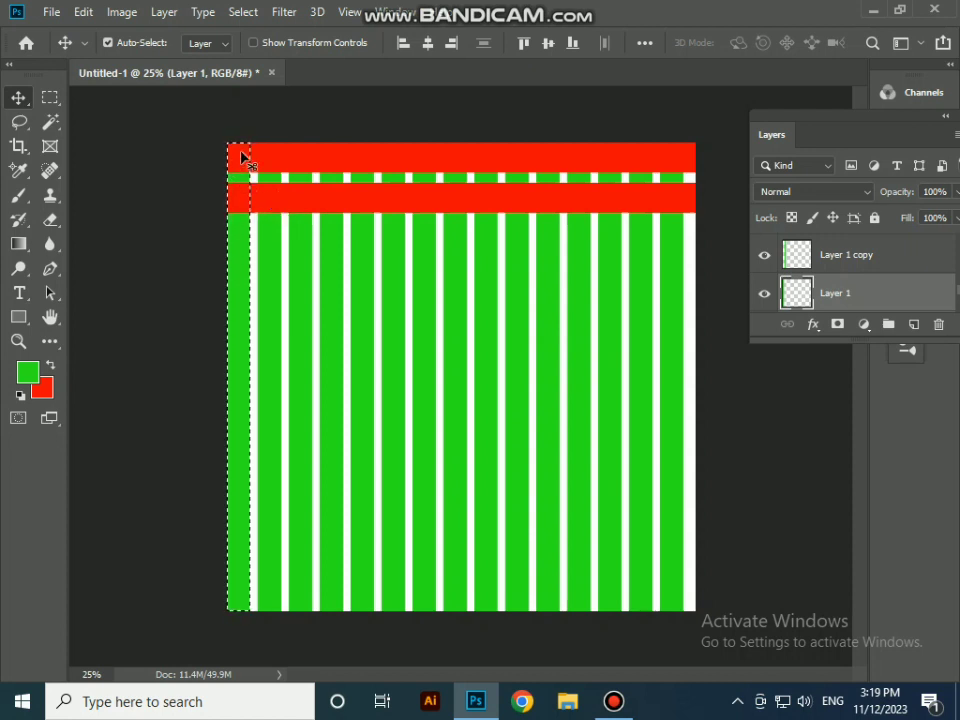
right_click(285, 200)
left_click(301, 208)
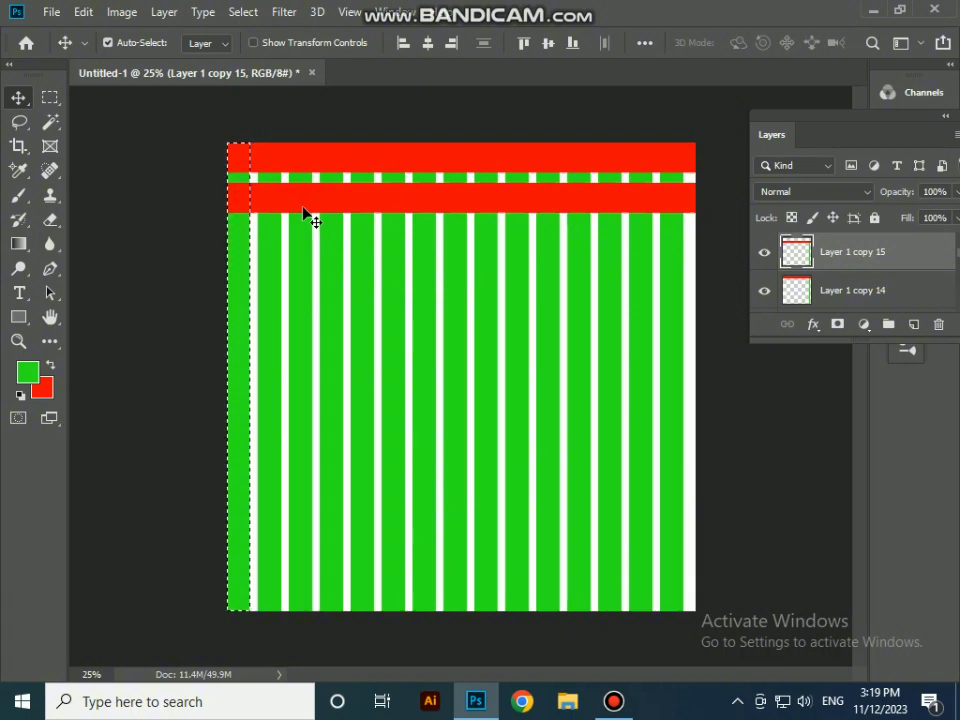
key("Delete")
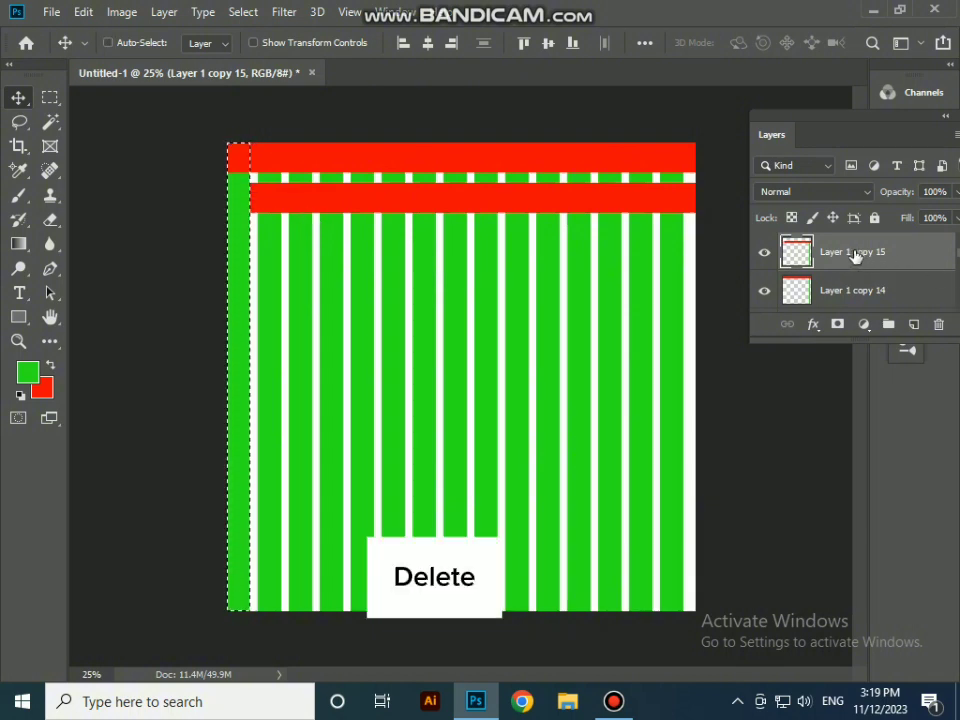
key("ctrl+d")
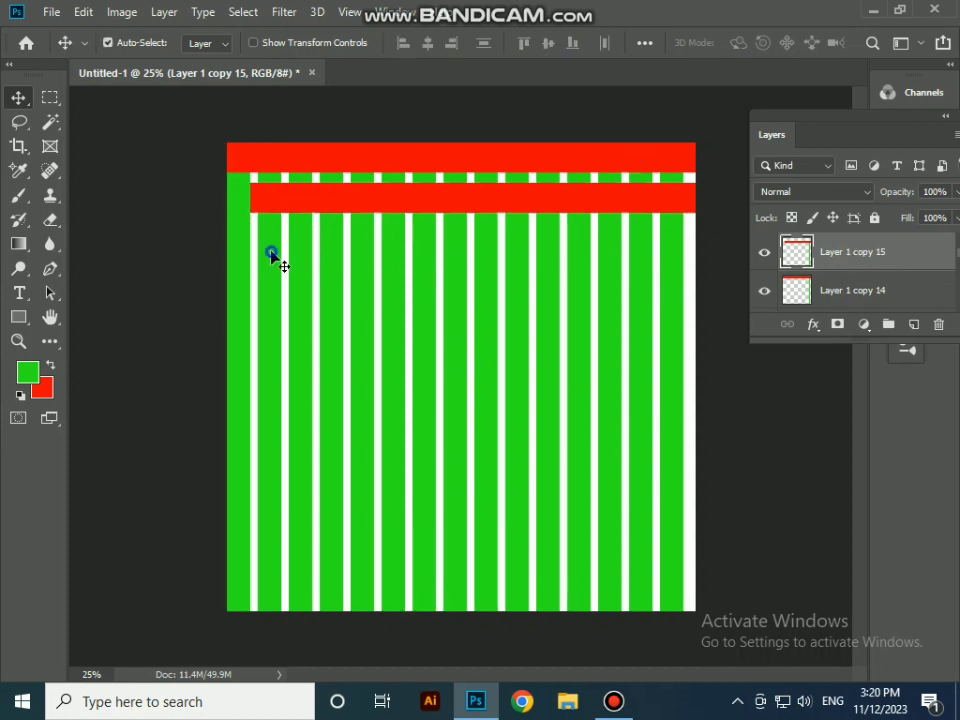
Make the second green stripe pass over the top red band, using the stripe's outline as a selection on the band's layer
right_click(272, 256)
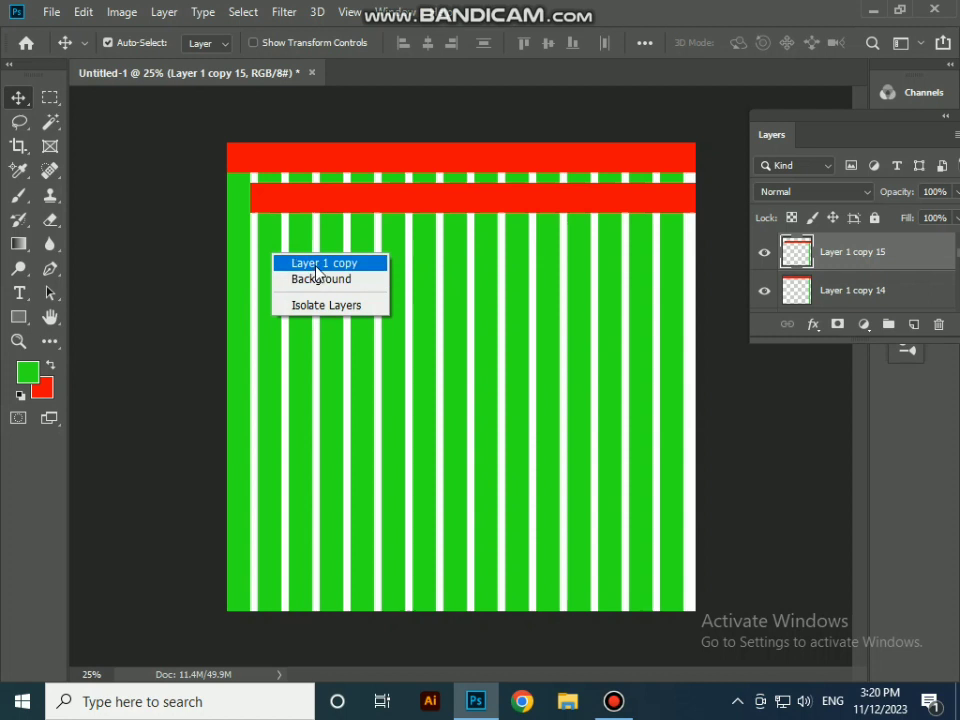
left_click(316, 267)
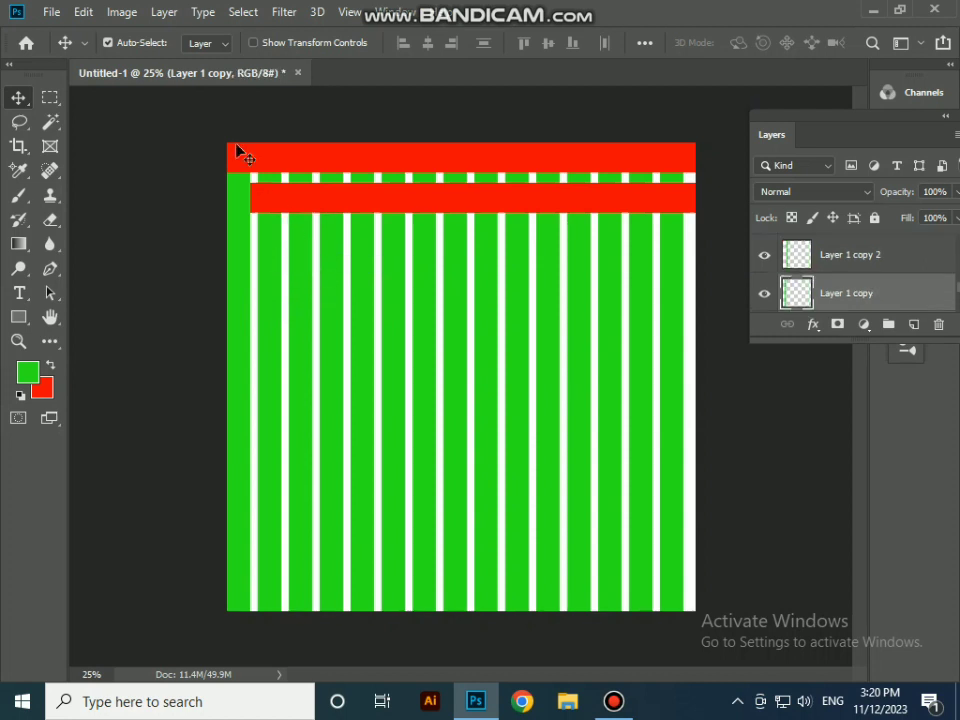
right_click(269, 168)
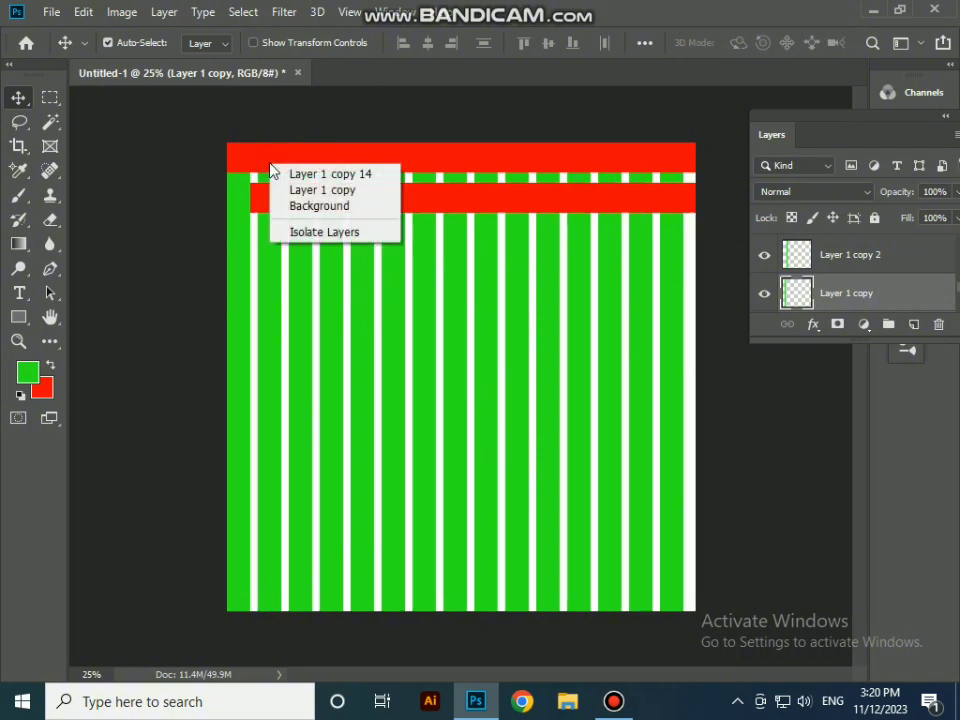
left_click(268, 321)
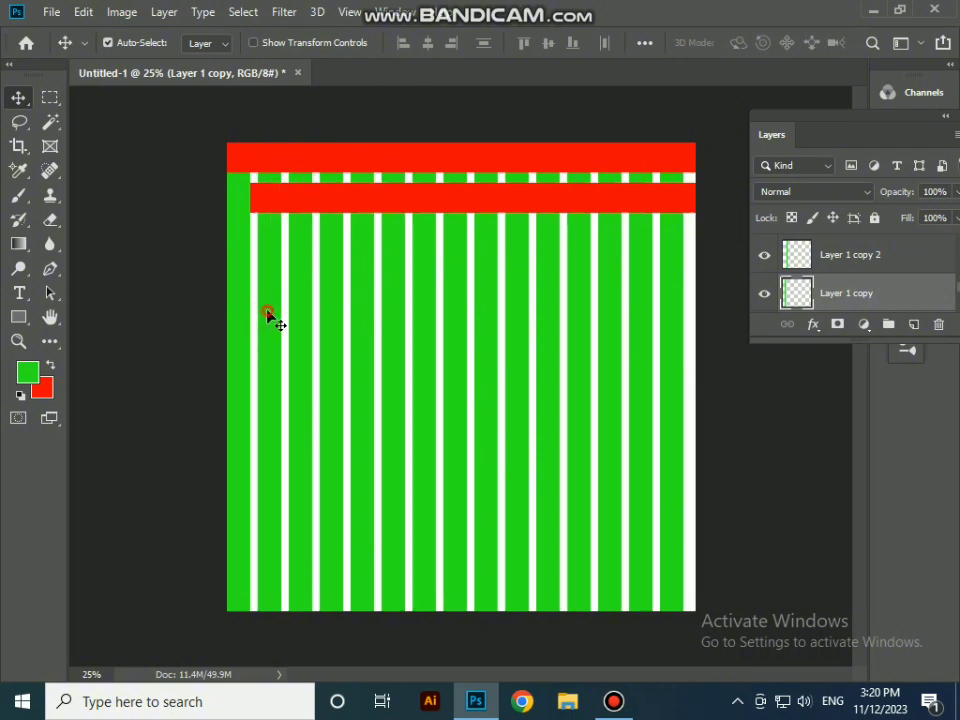
left_click(797, 292, "ctrl")
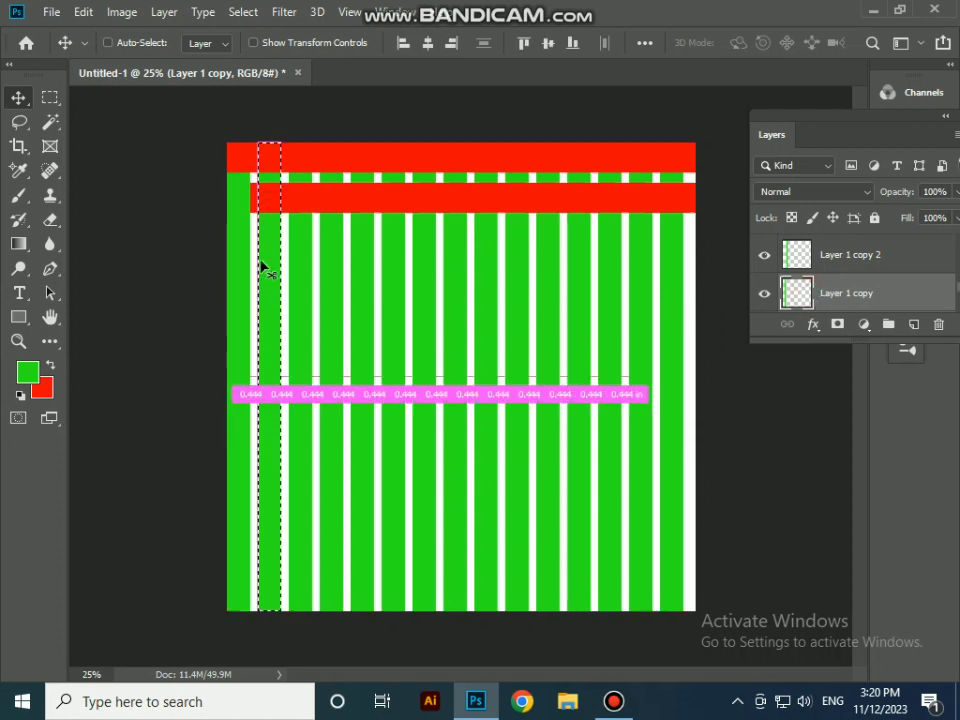
right_click(308, 170)
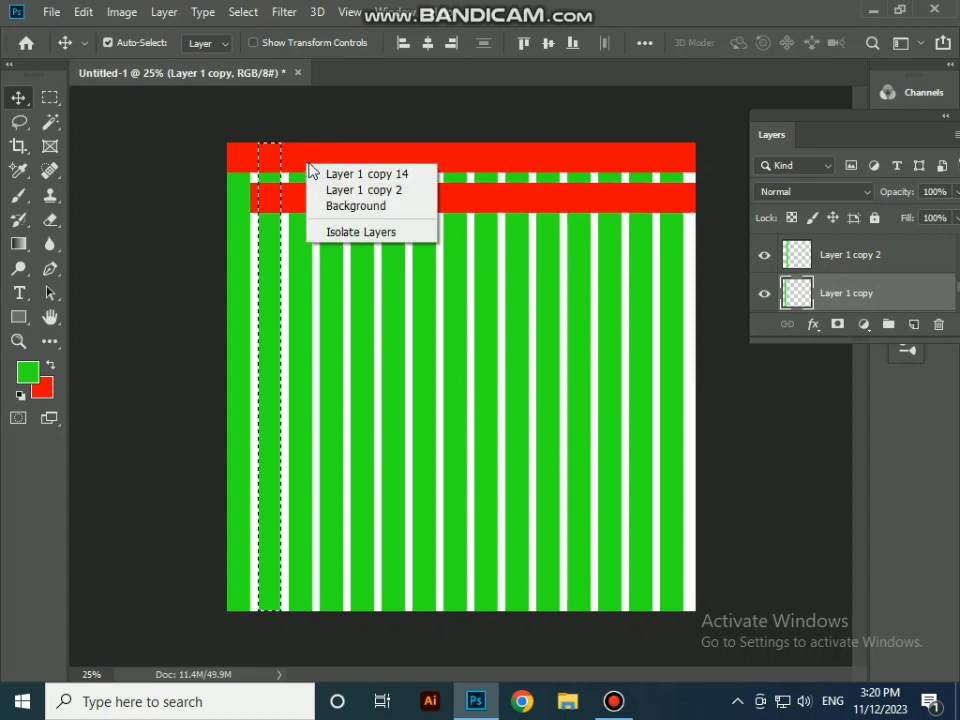
left_click(337, 175)
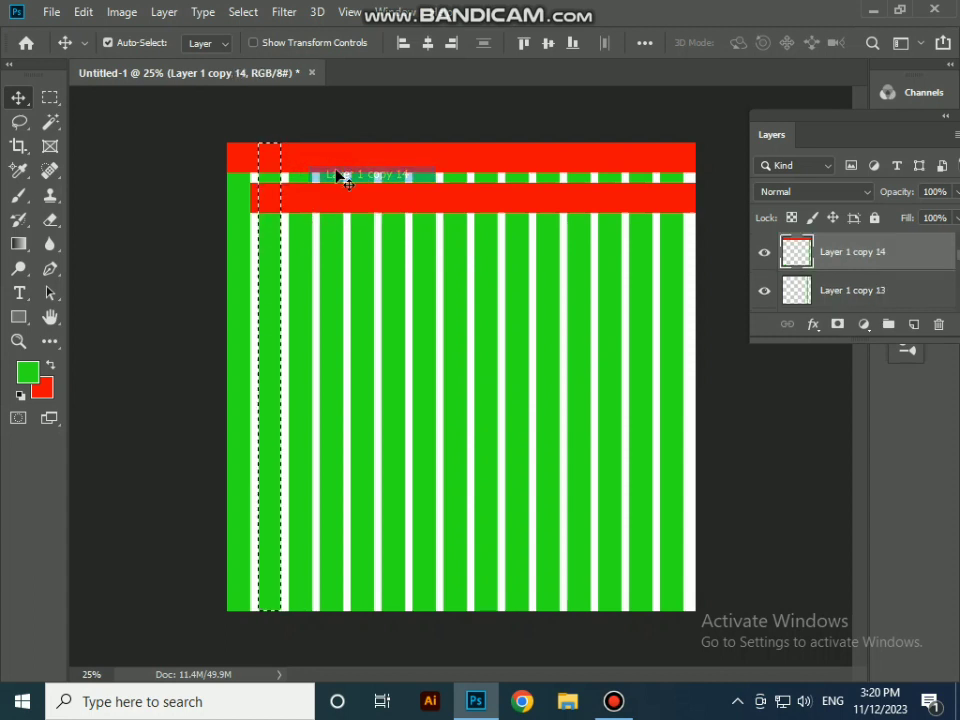
key("alt+BackSpace")
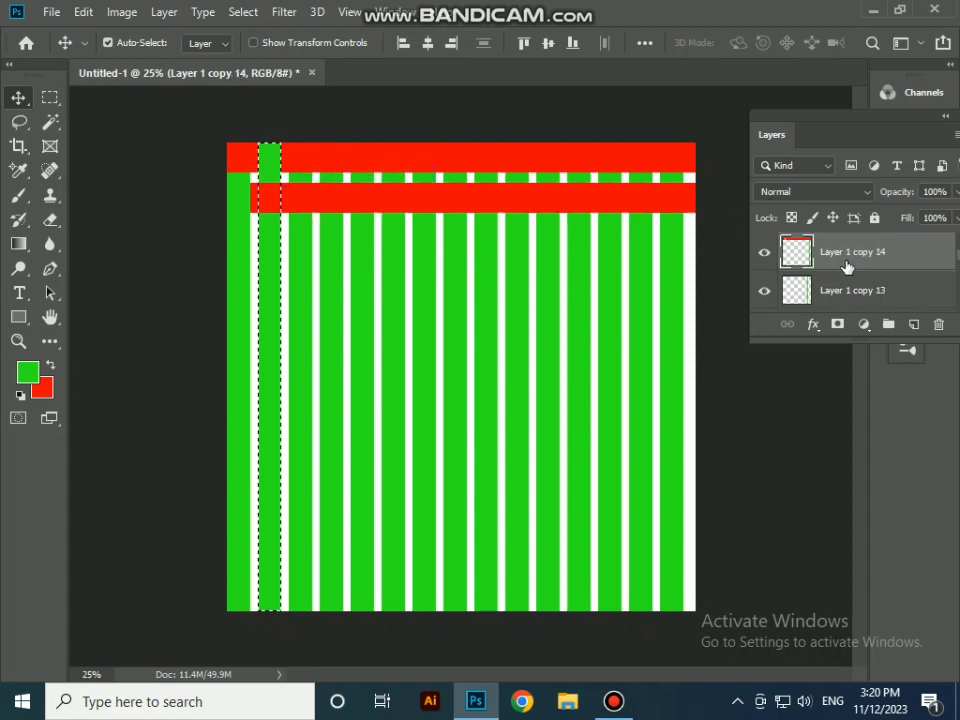
Clear the current selection, then delete the third green stripe's outline from the second red band and deselect
key("ctrl+d")
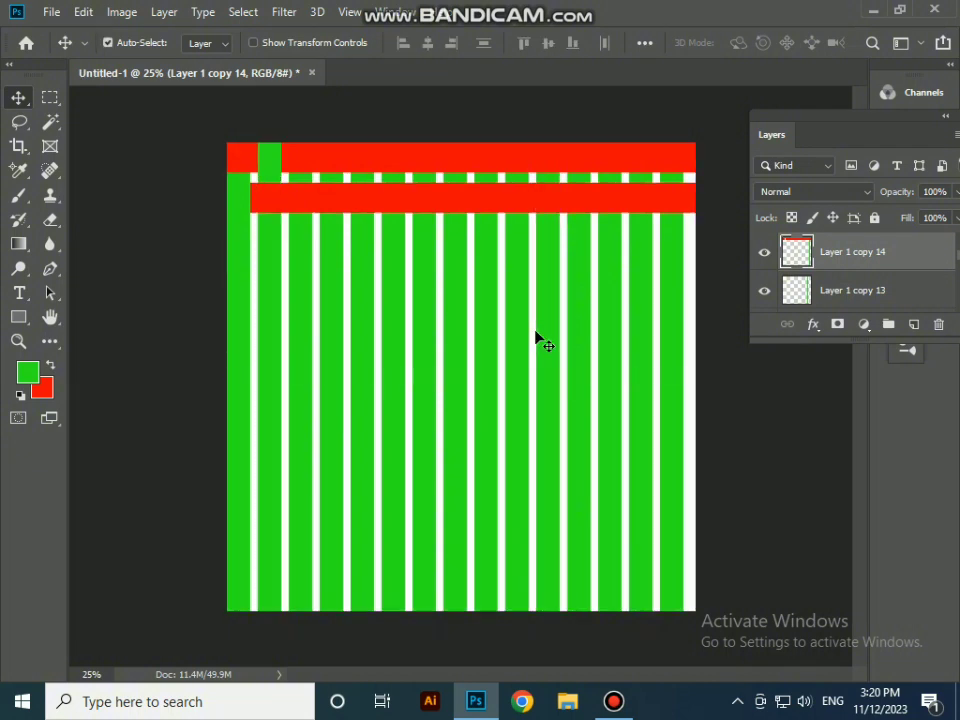
right_click(300, 281)
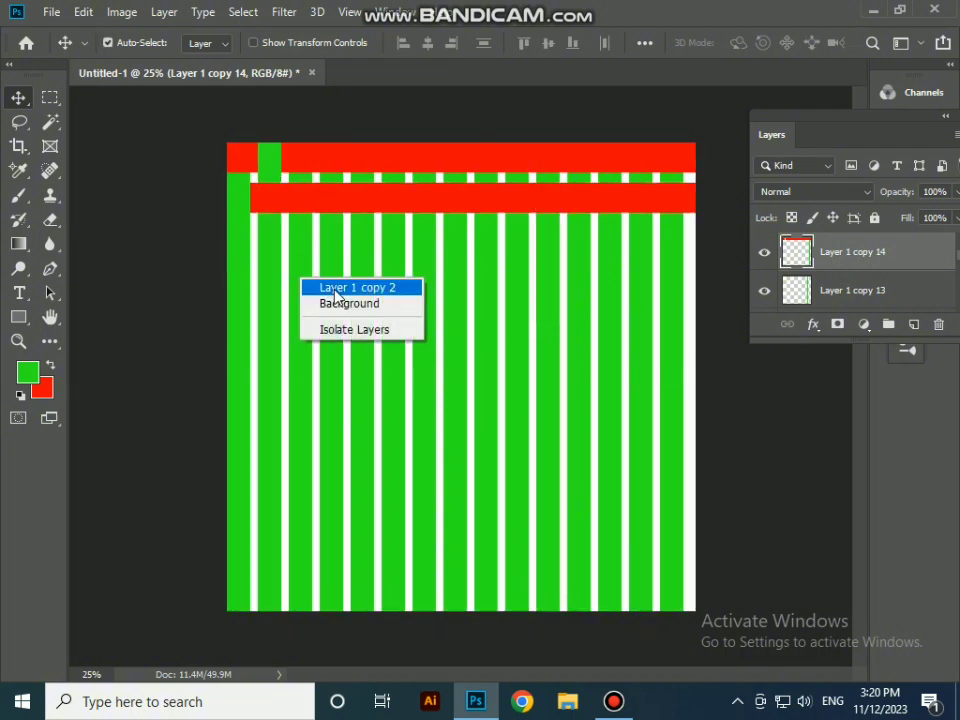
left_click(340, 288)
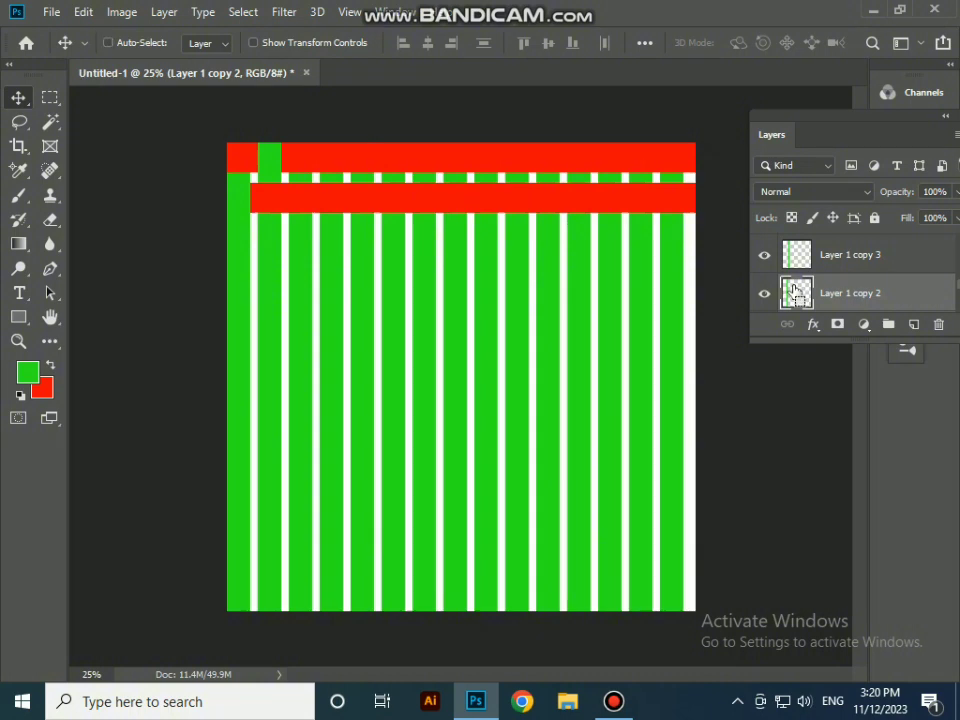
left_click(796, 292, "ctrl")
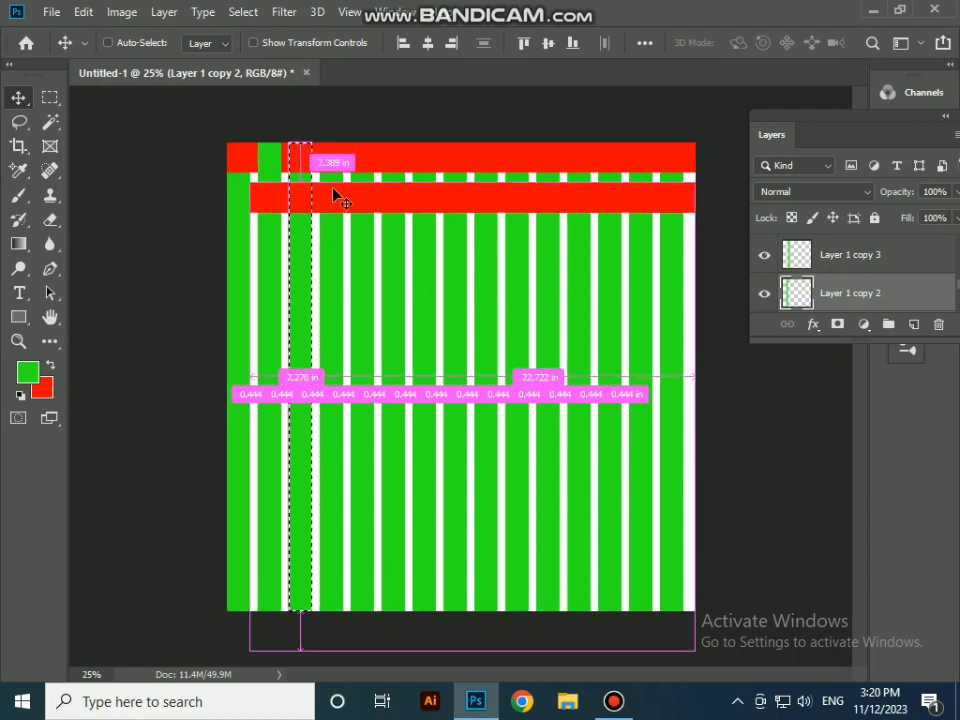
left_click(396, 204, "ctrl")
right_click(396, 204)
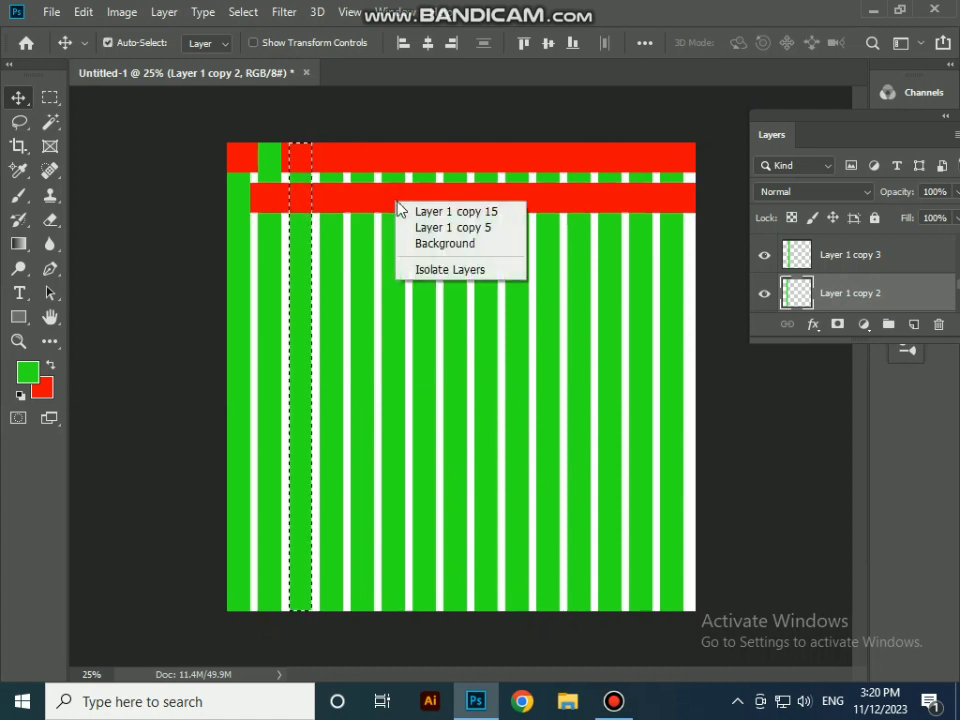
left_click(455, 213)
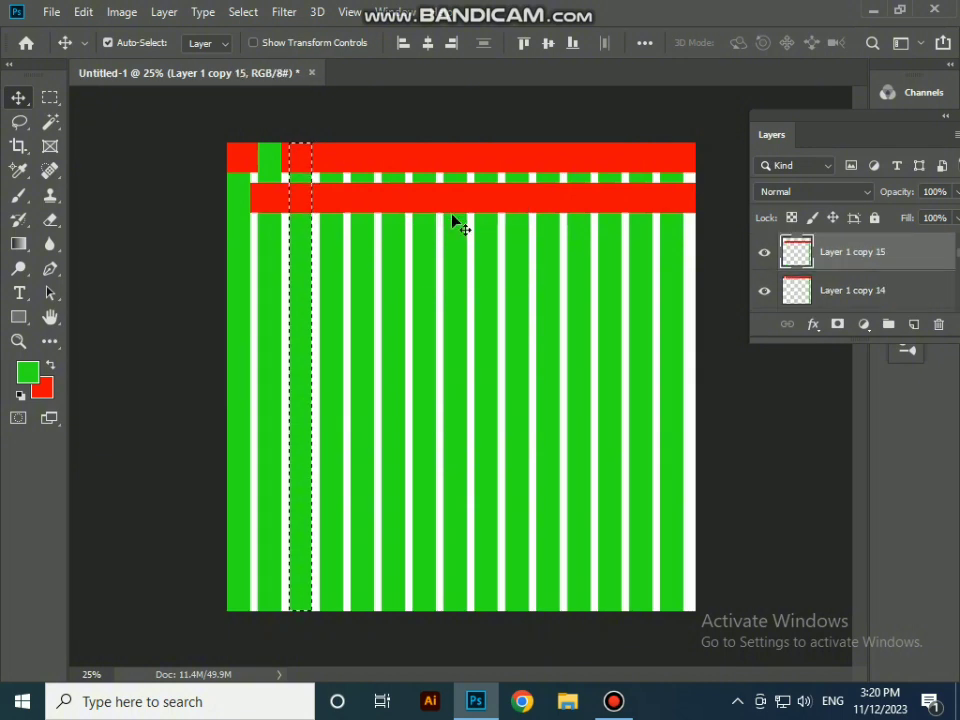
key("Delete")
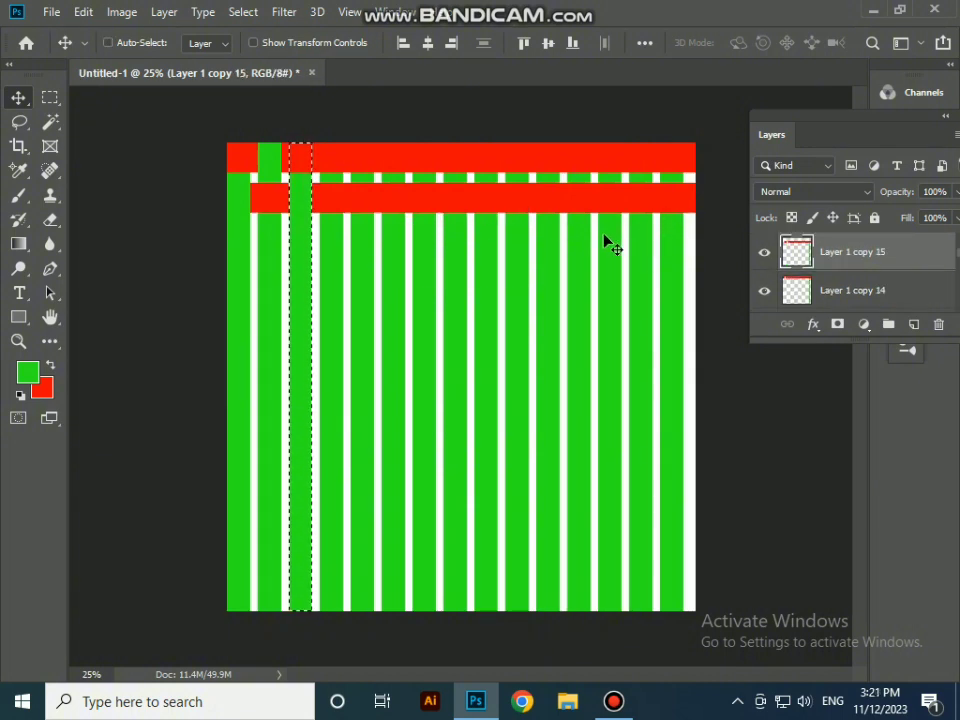
key("ctrl+d")
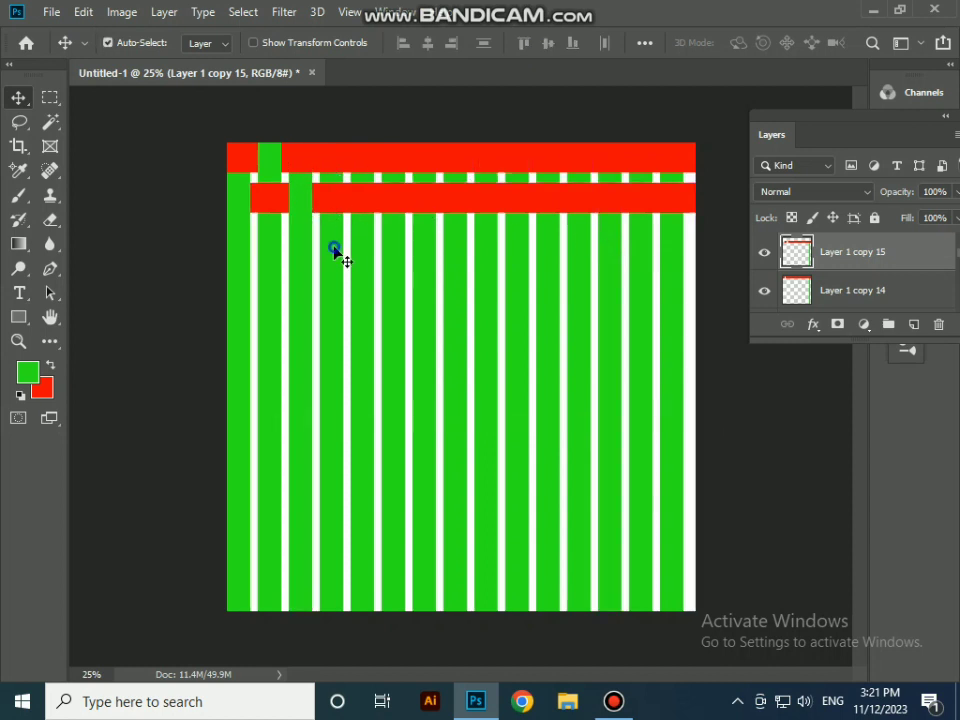
Load the fourth green stripe's outline as a selection, delete that part of the top red band, and deselect
right_click(334, 250)
left_click(383, 260)
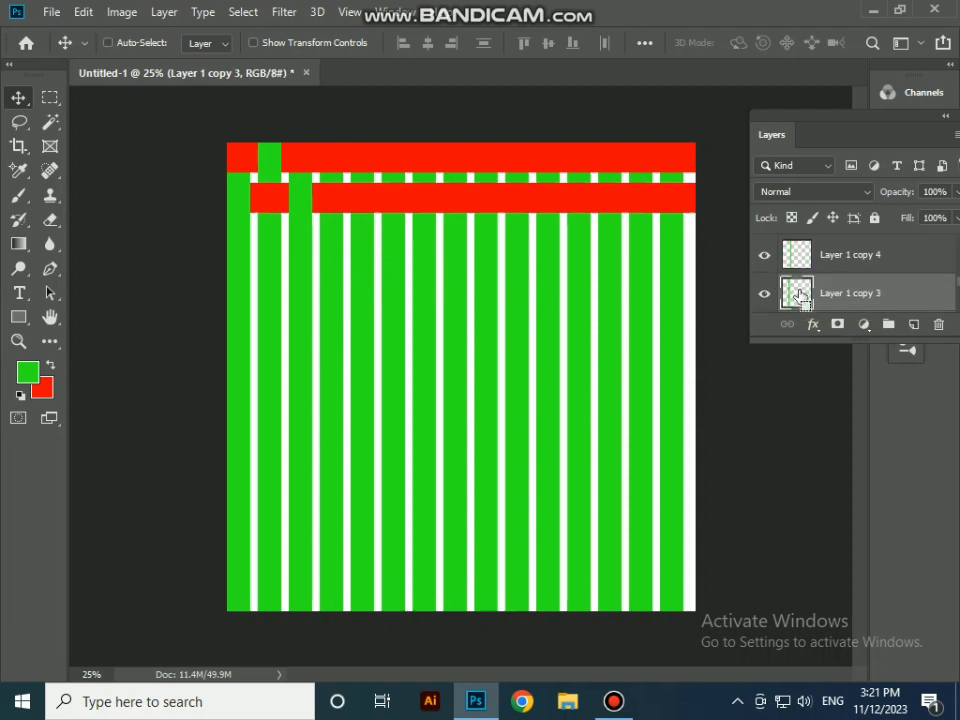
left_click(799, 294, "ctrl")
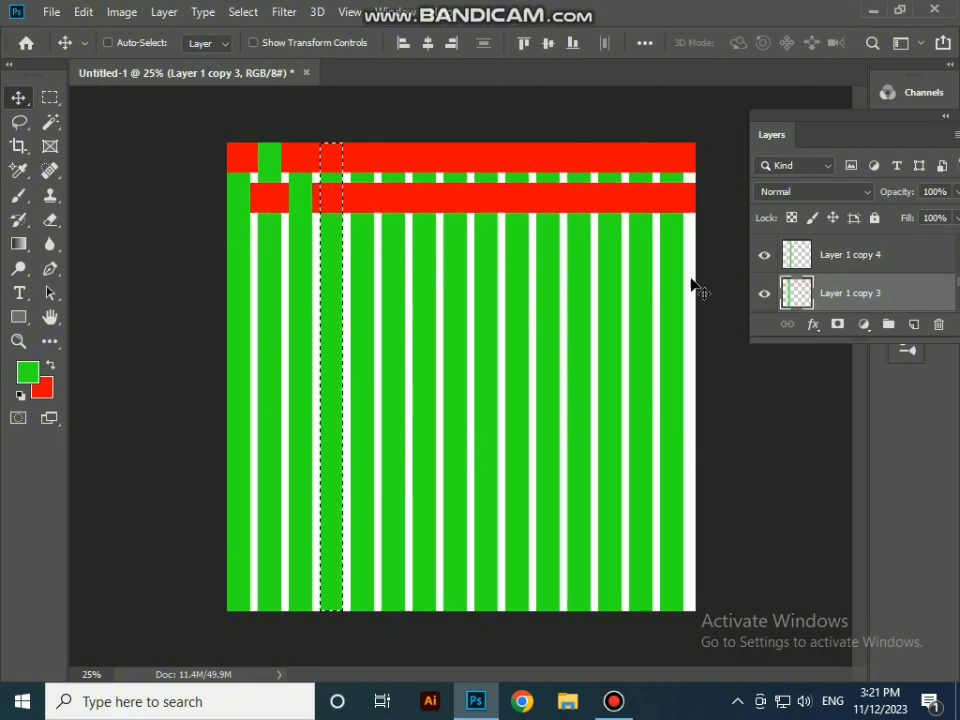
right_click(350, 170)
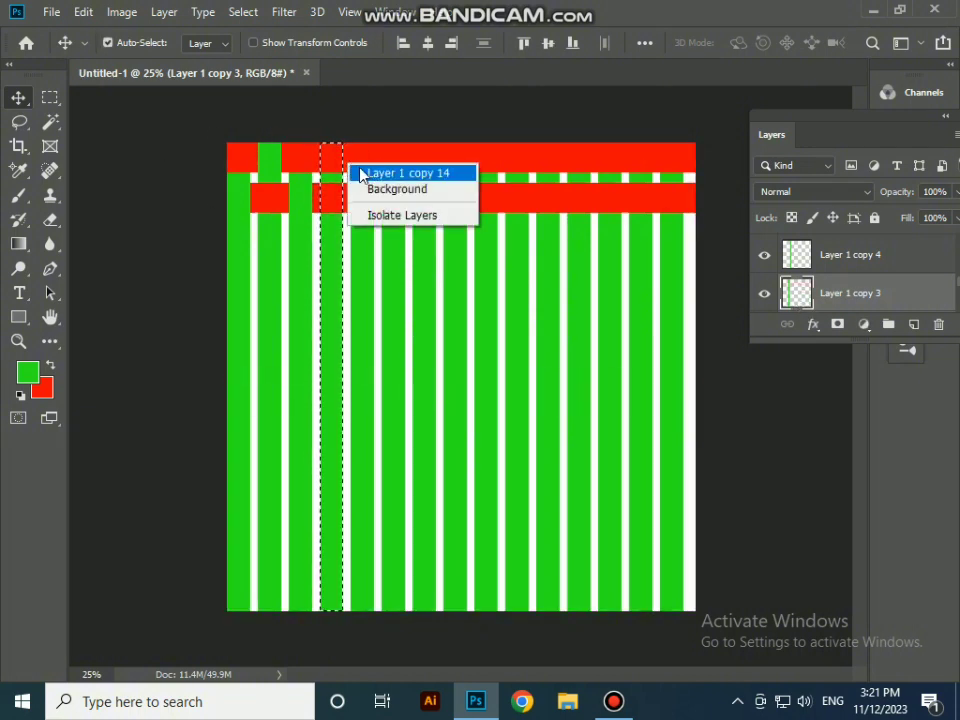
left_click(362, 173)
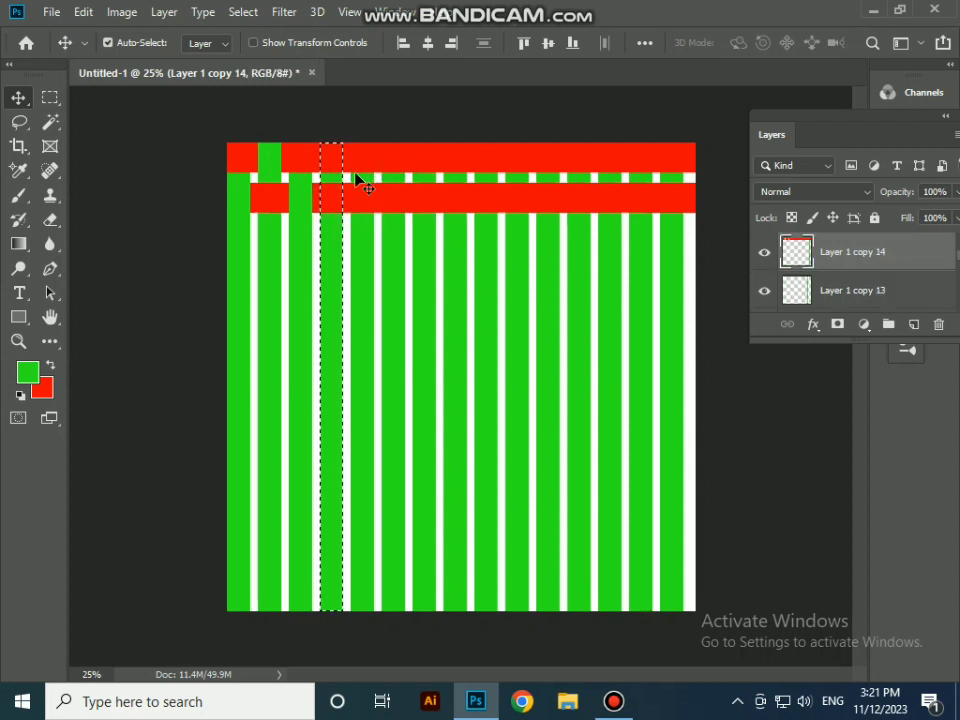
key("Delete")
key("ctrl+d")
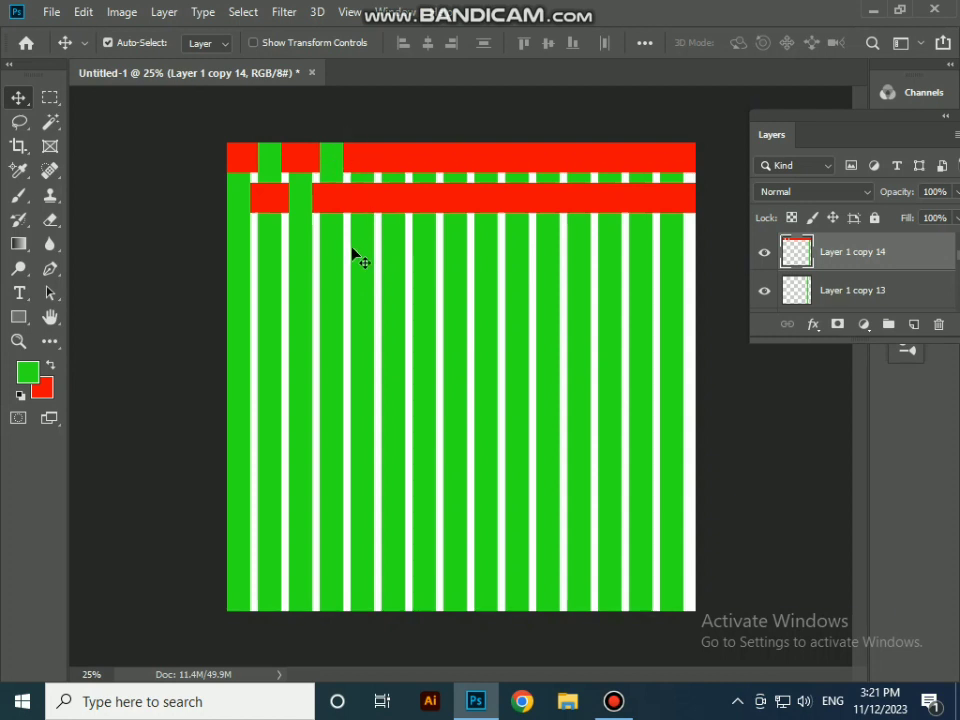
Cut the fifth green stripe's outline out of the second red band's layer and clear the selection
right_click(370, 259)
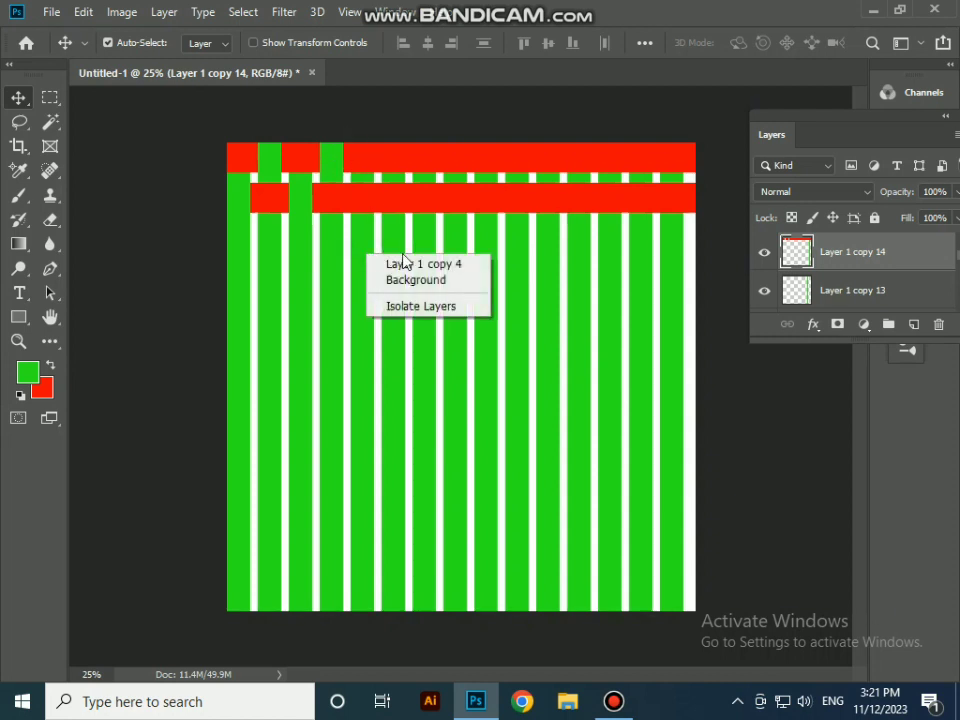
left_click(405, 265)
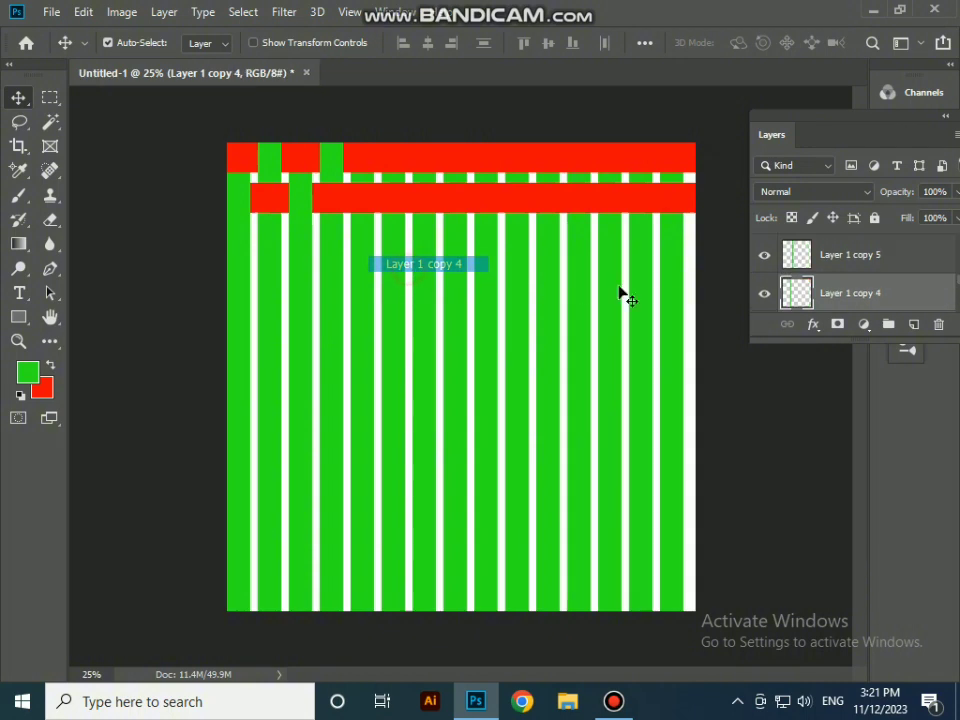
left_click(797, 296, "ctrl")
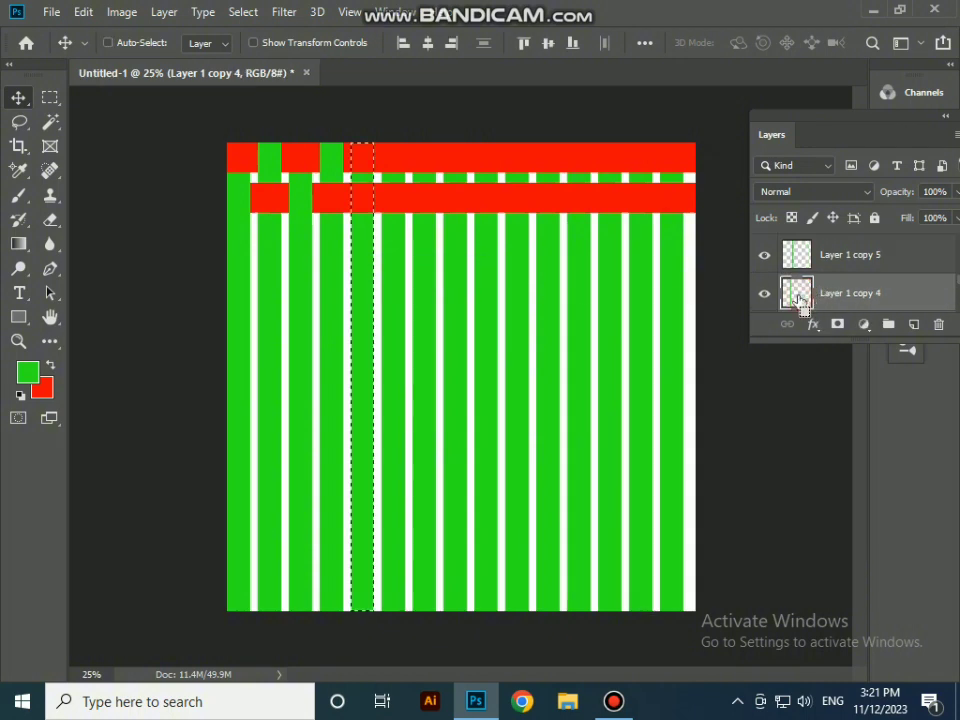
right_click(395, 206)
left_click(418, 214)
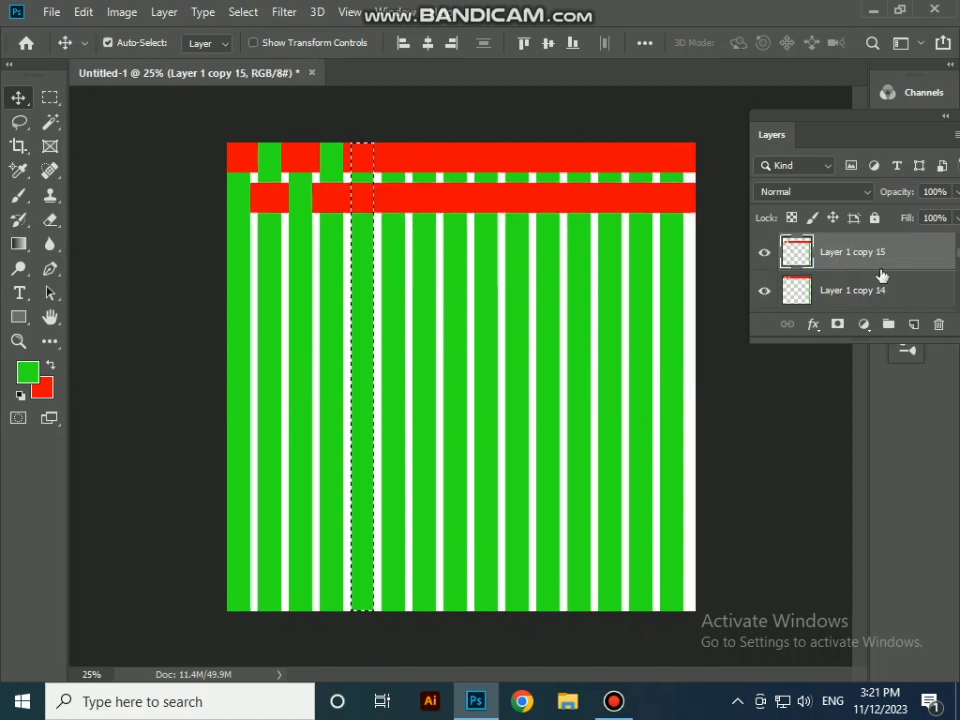
key("Delete")
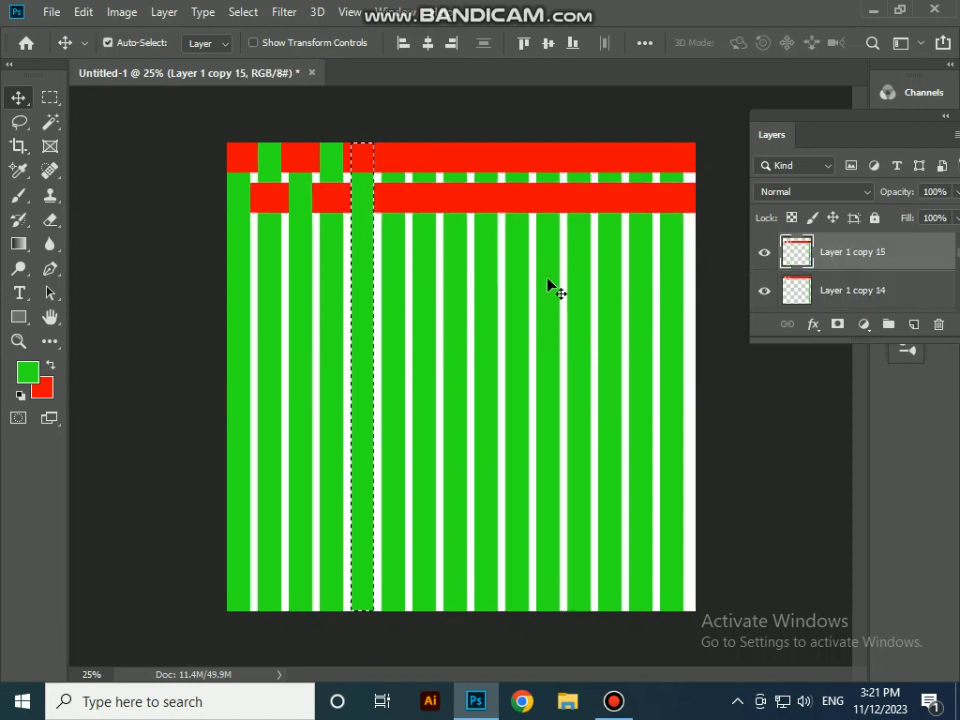
key("ctrl+d")
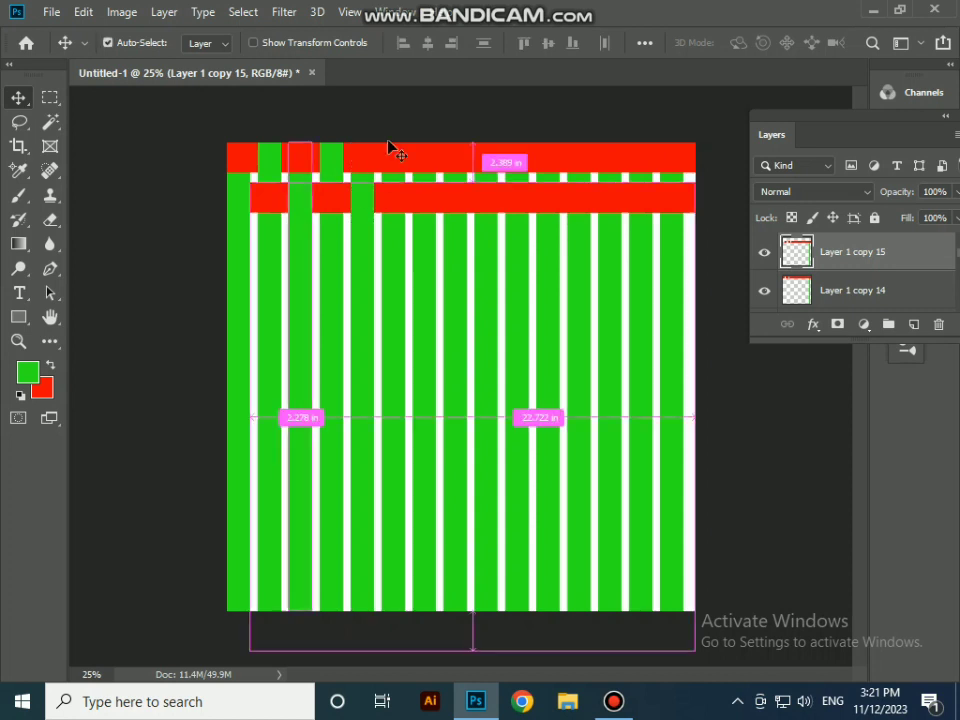
right_click(392, 258)
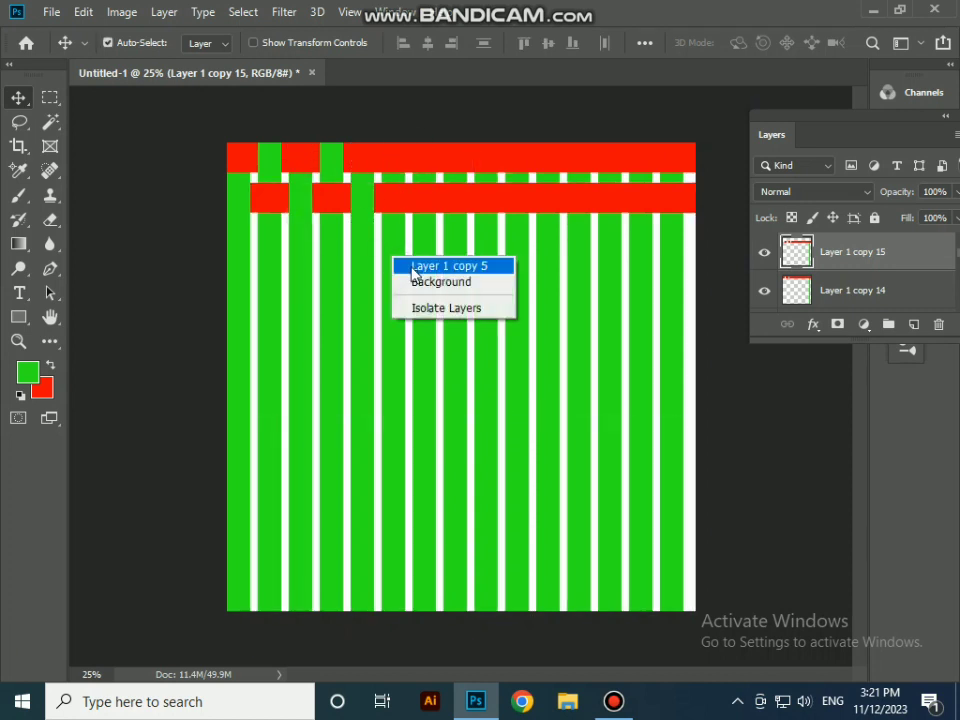
left_click(405, 265)
left_click(802, 297, "ctrl")
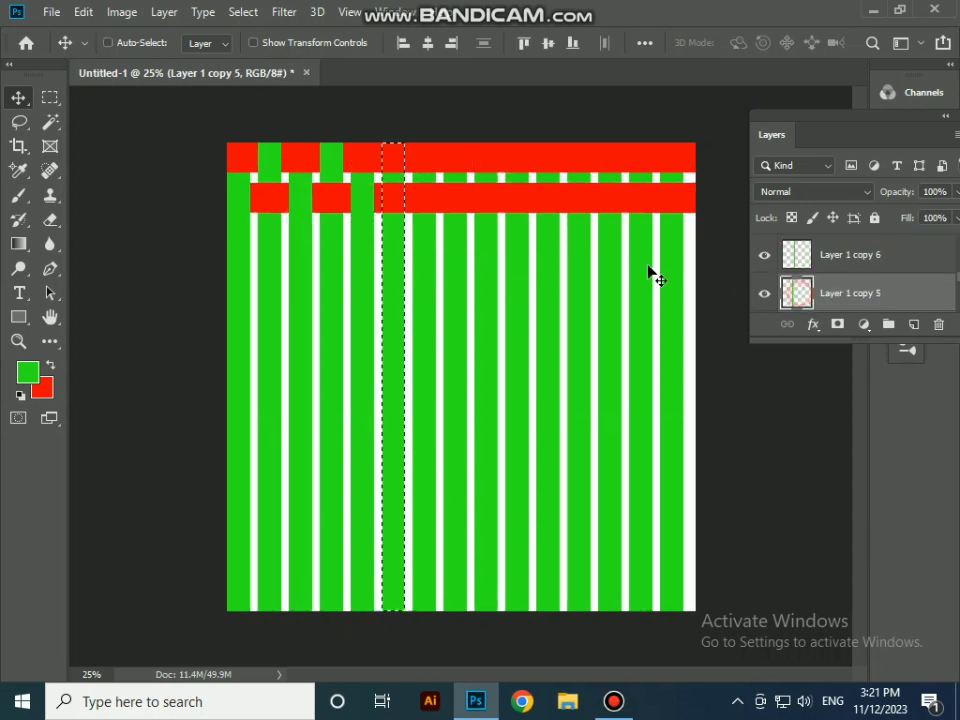
right_click(410, 166)
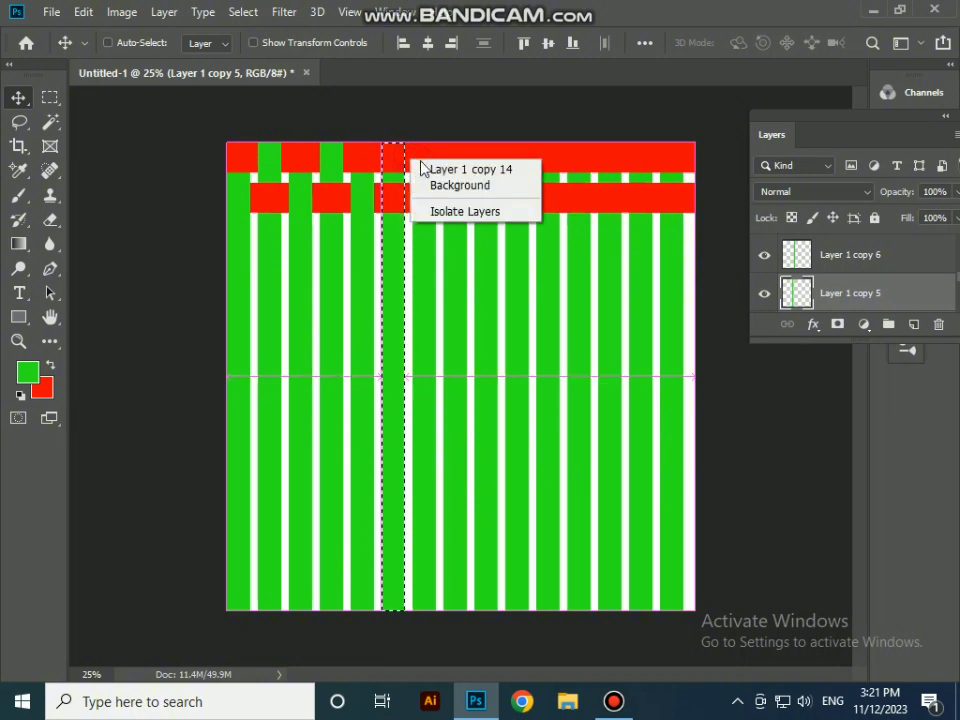
left_click(433, 170)
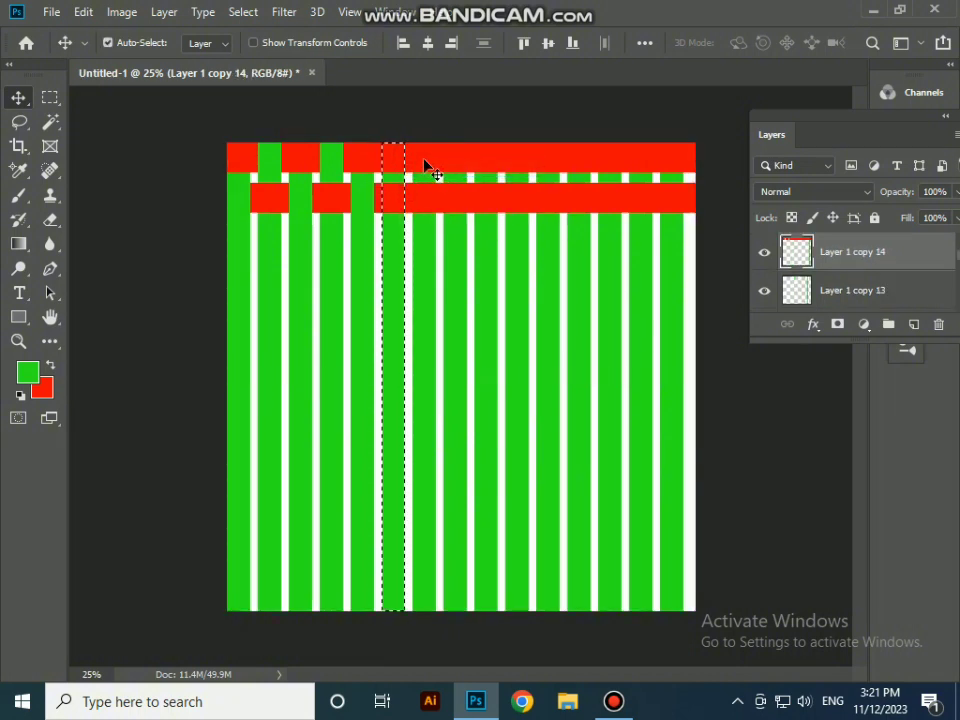
key("ctrl+d")
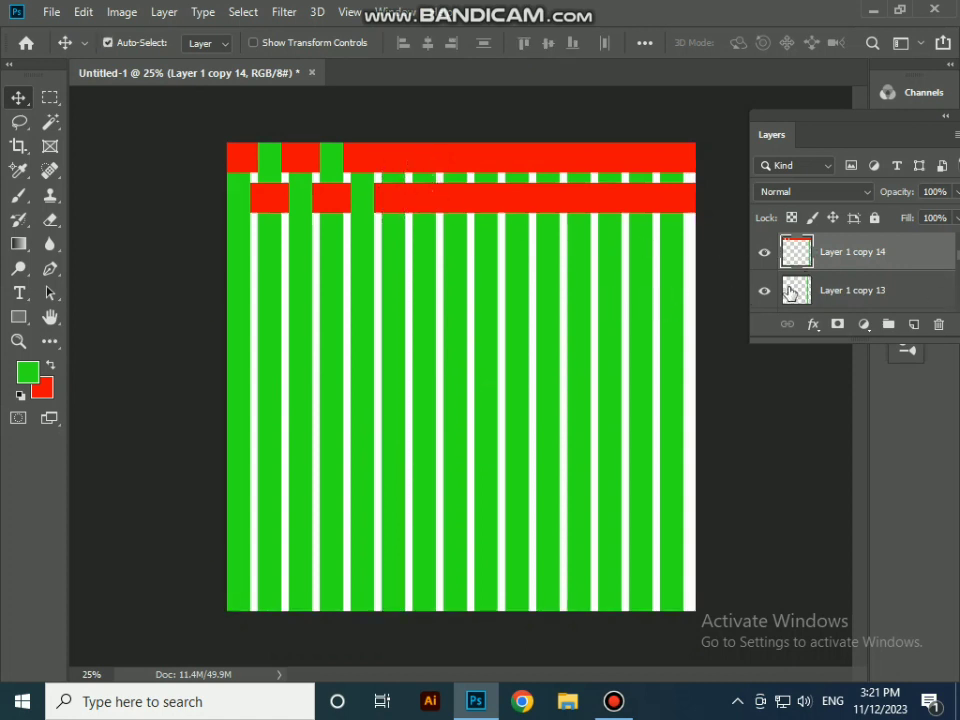
scroll(834, 279, "down", 3)
scroll(835, 279, "up", 4)
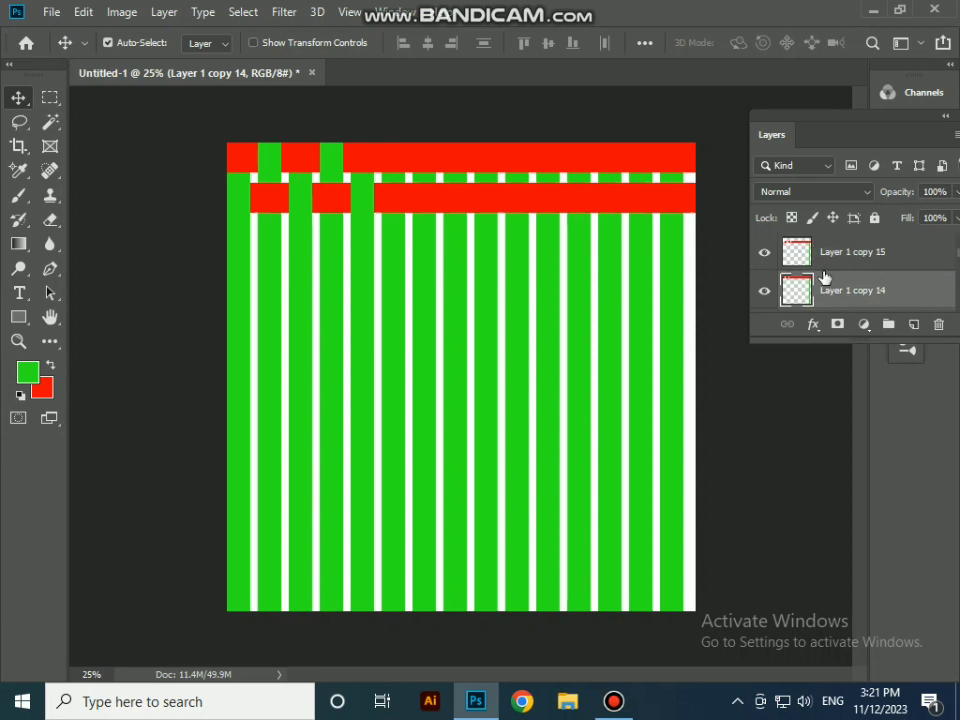
scroll(824, 277, "down", 1)
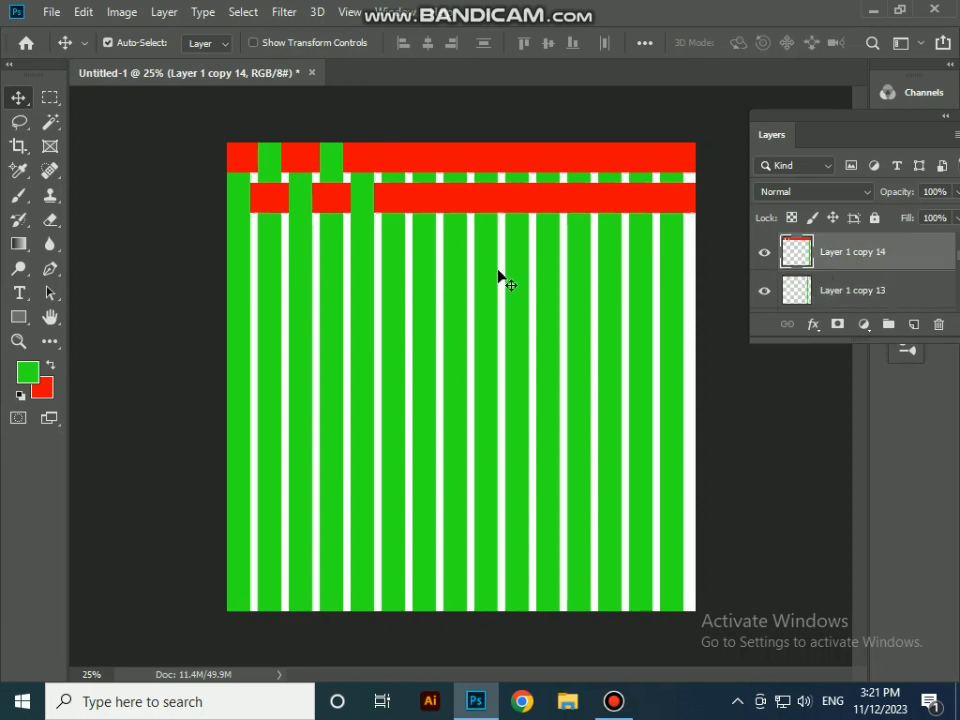
Make the sixth green stripe pass over the top red band by deleting the stripe's outline from the band's layer, and deselect
right_click(385, 277)
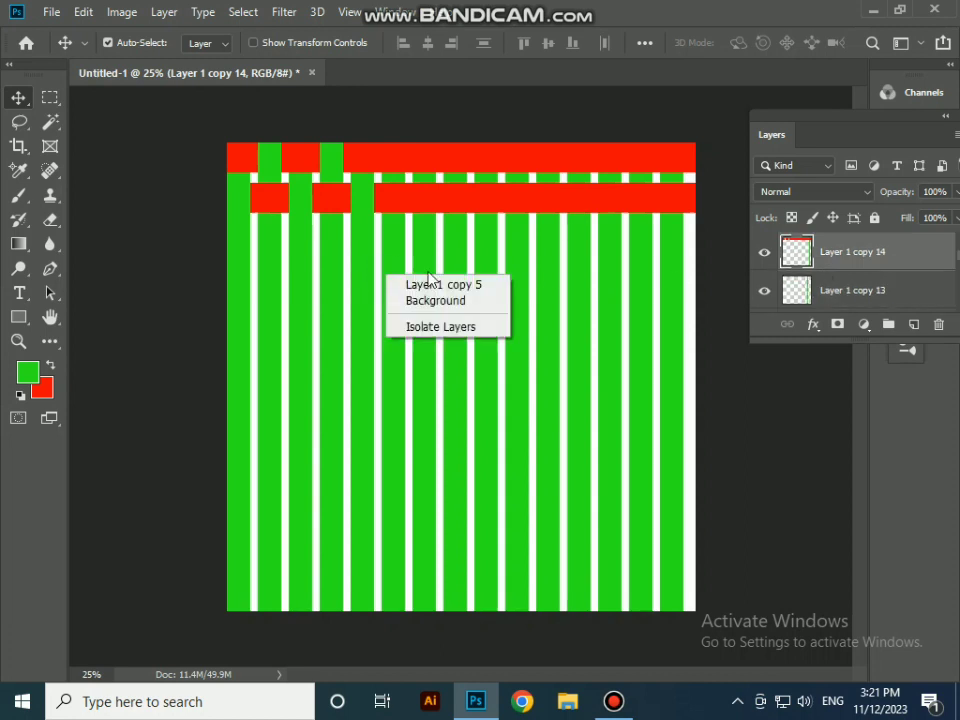
left_click(431, 283)
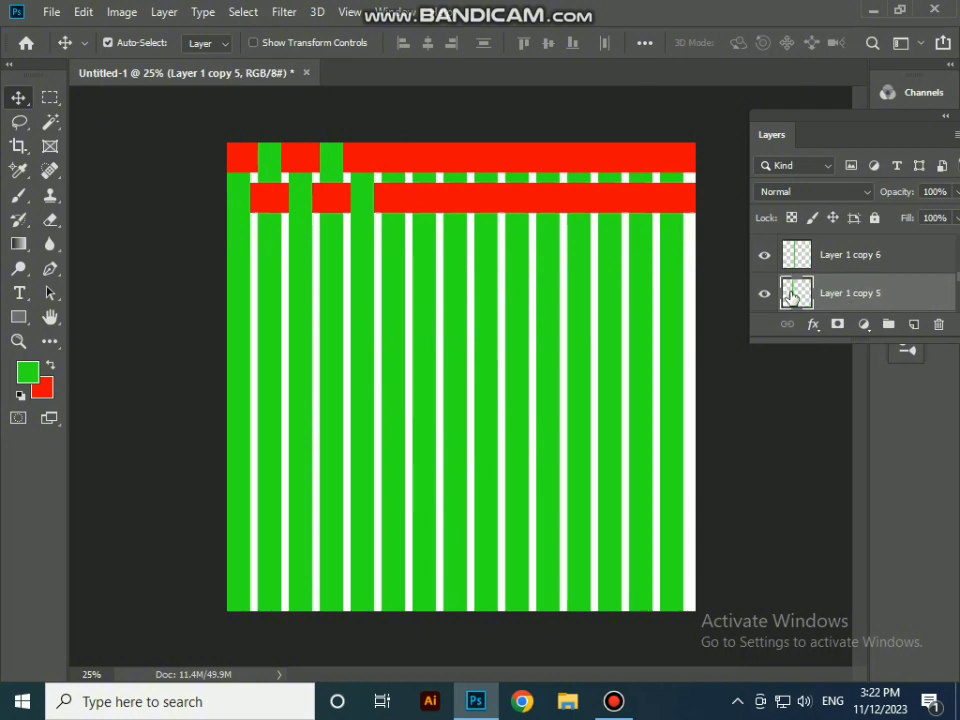
left_click_drag(424, 195, 430, 160)
right_click(430, 161)
left_click(440, 168)
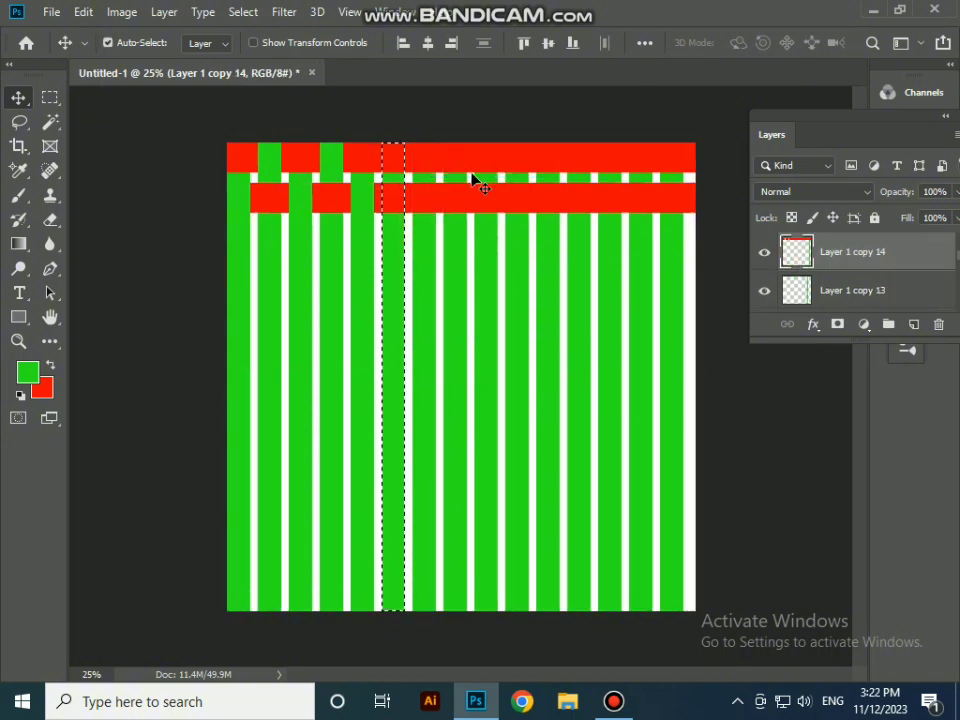
key("Delete")
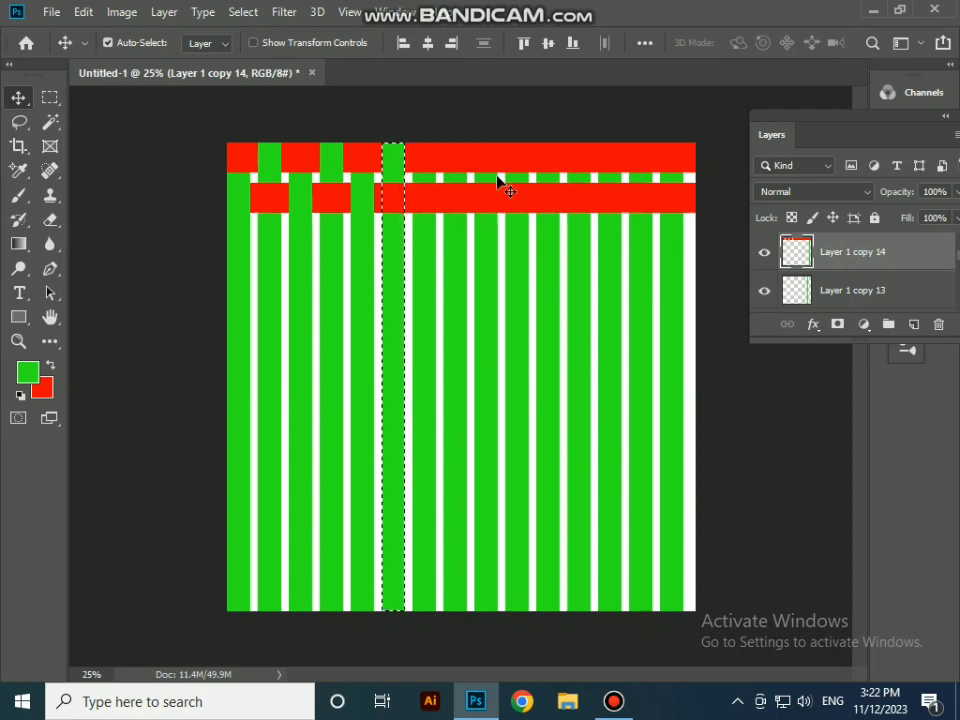
left_click_drag(439, 257, 362, 250)
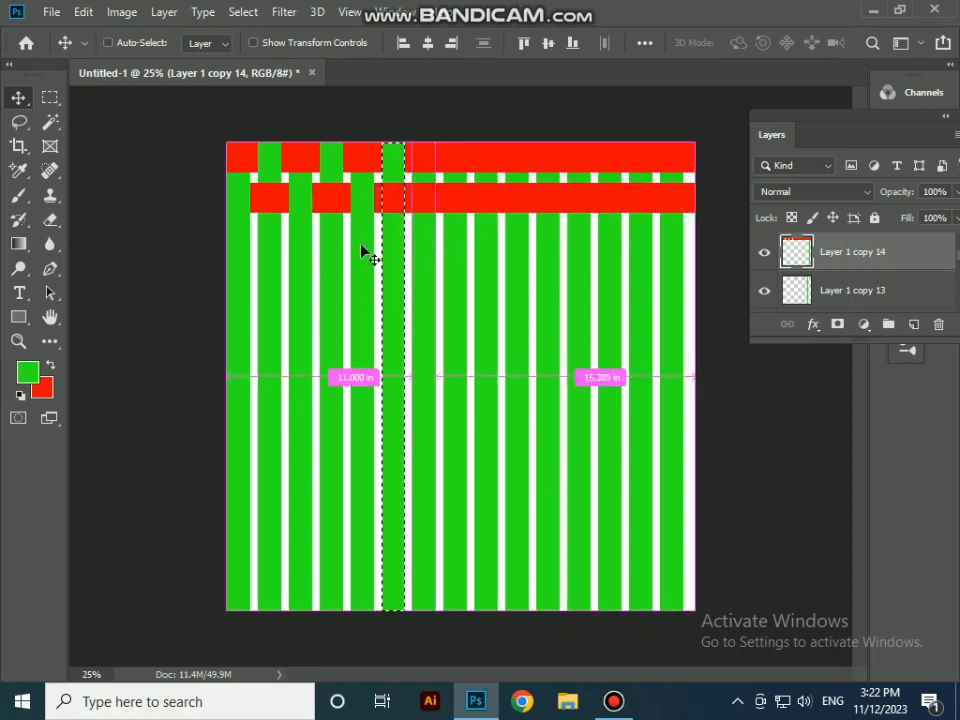
key("ctrl+d")
Load the seventh green stripe's outline as a selection, delete that part of the second red band, and deselect
right_click(426, 250)
left_click(470, 258)
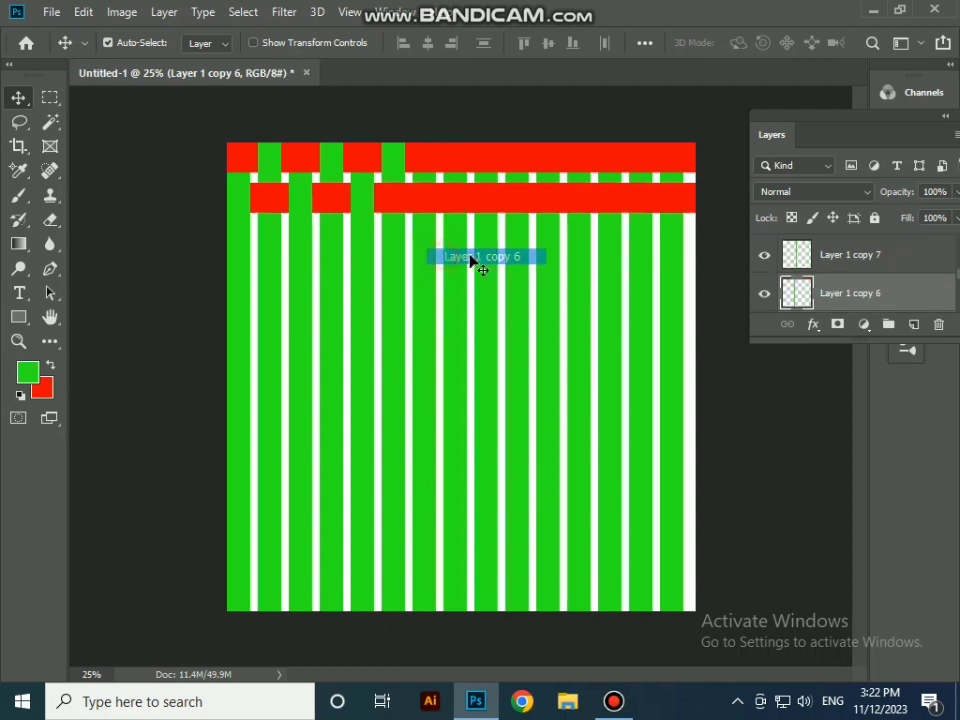
right_click(419, 234)
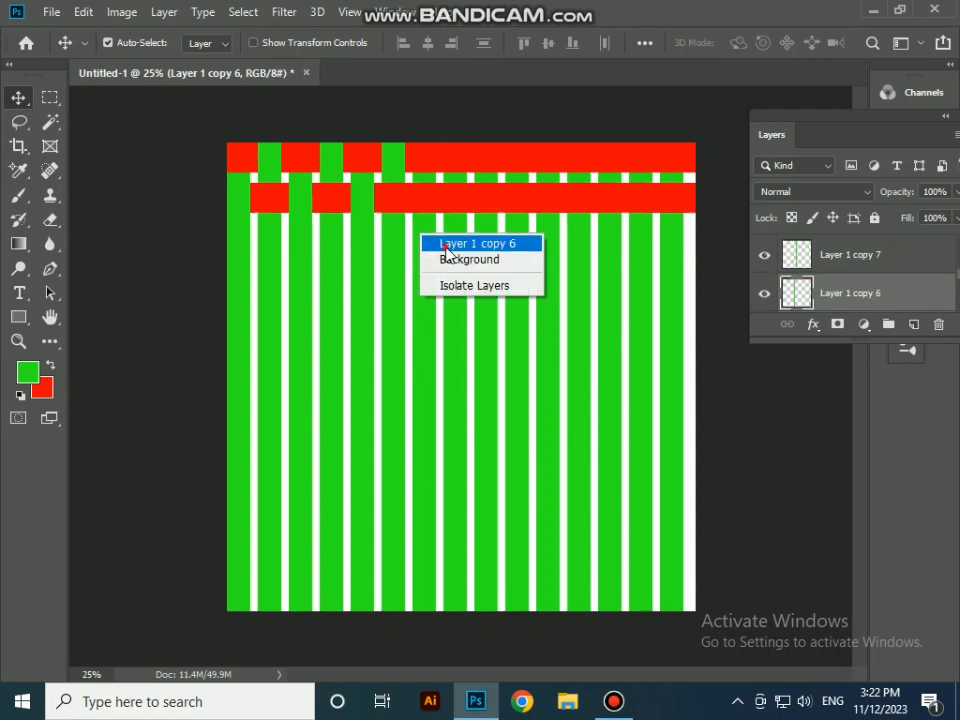
left_click(446, 246)
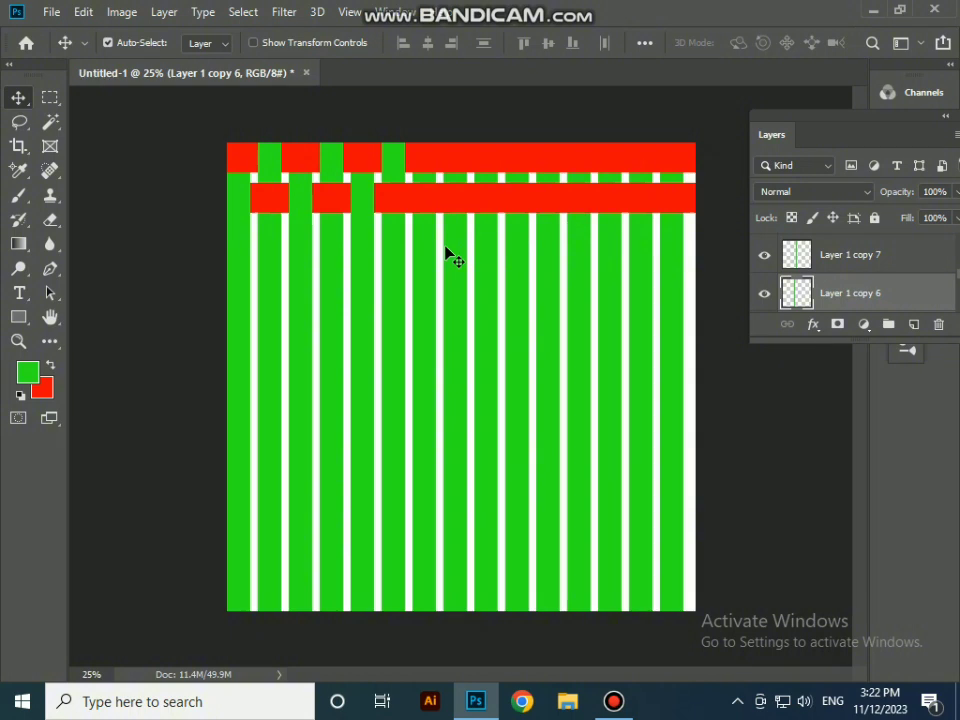
left_click(798, 293, "ctrl")
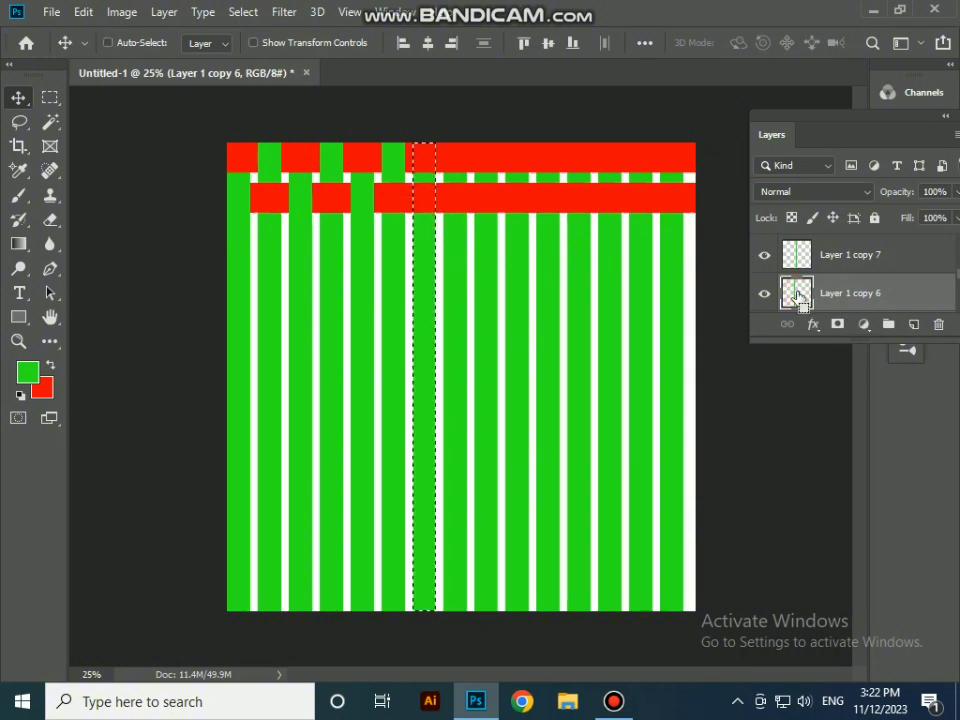
right_click(441, 156)
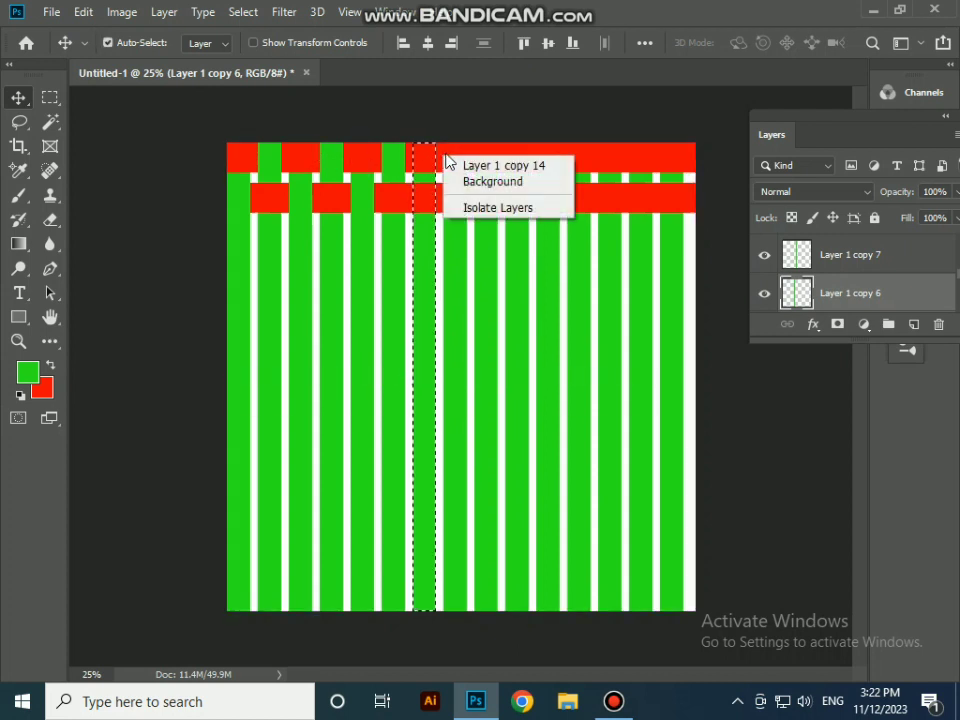
left_click(423, 204)
right_click(428, 204)
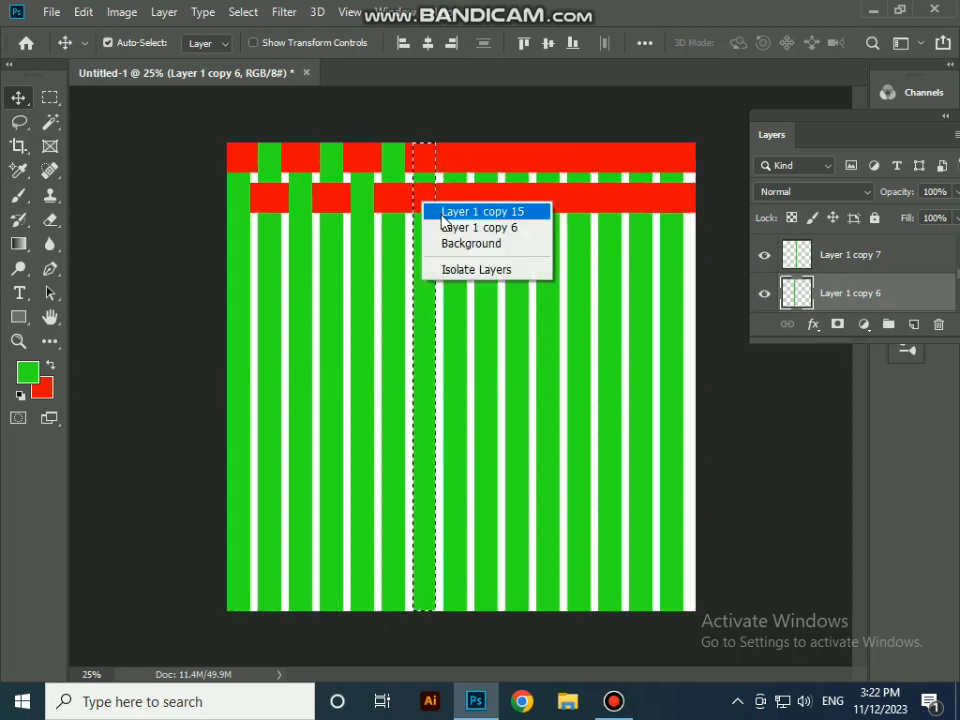
left_click(494, 212)
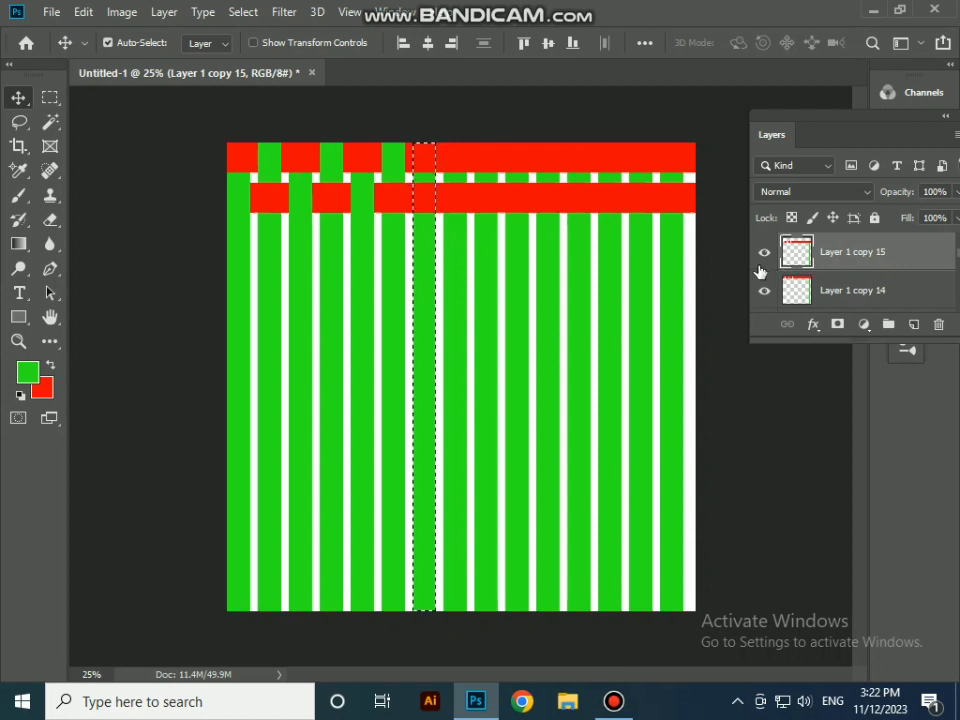
key("Delete")
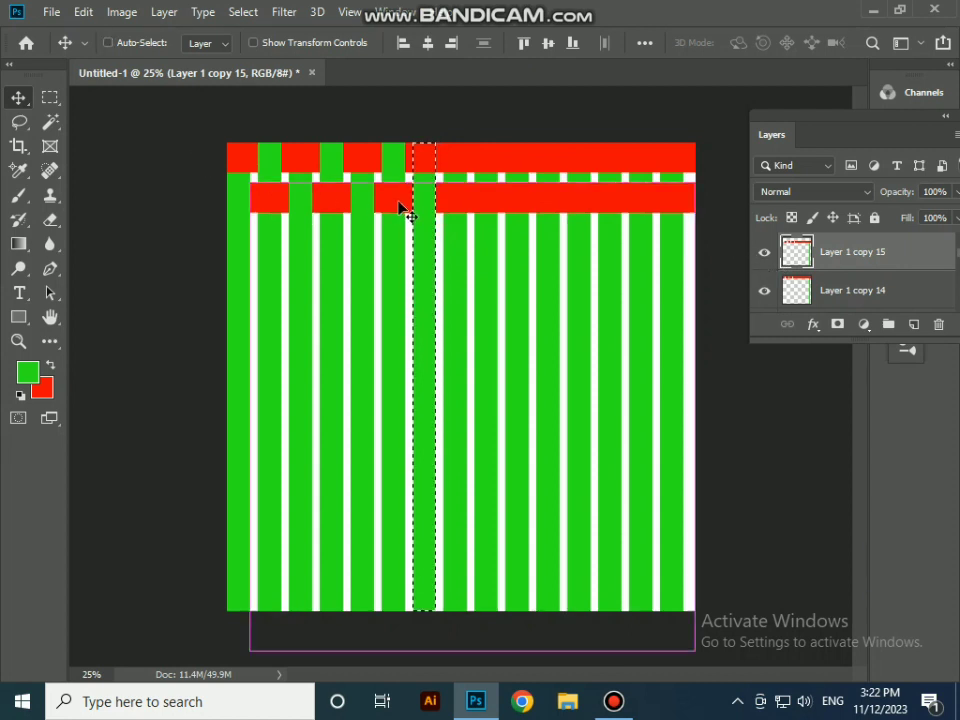
key("ctrl+d")
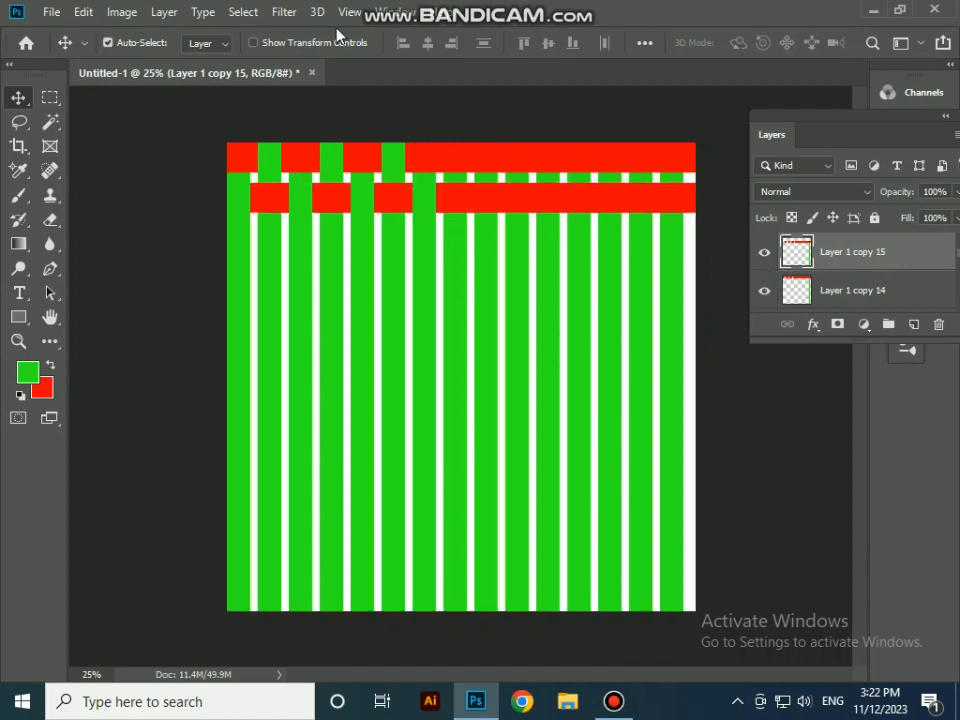
Make the eighth green stripe pass over the top red band by deleting the stripe's outline from the band's layer, and deselect
right_click(453, 243)
left_click(489, 252)
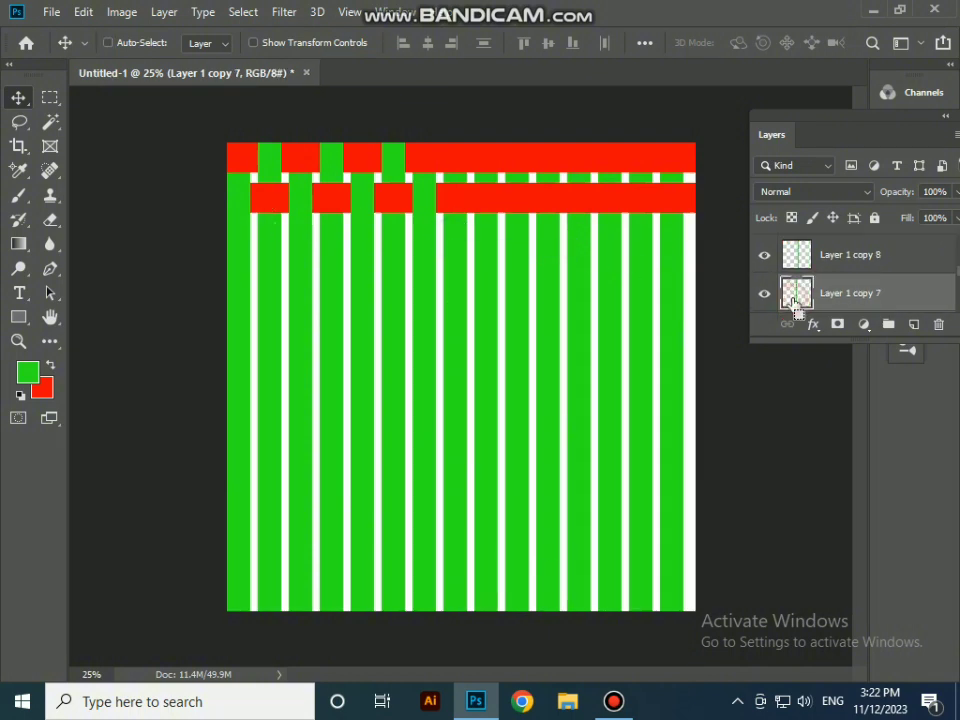
left_click(796, 300, "ctrl")
right_click(487, 152)
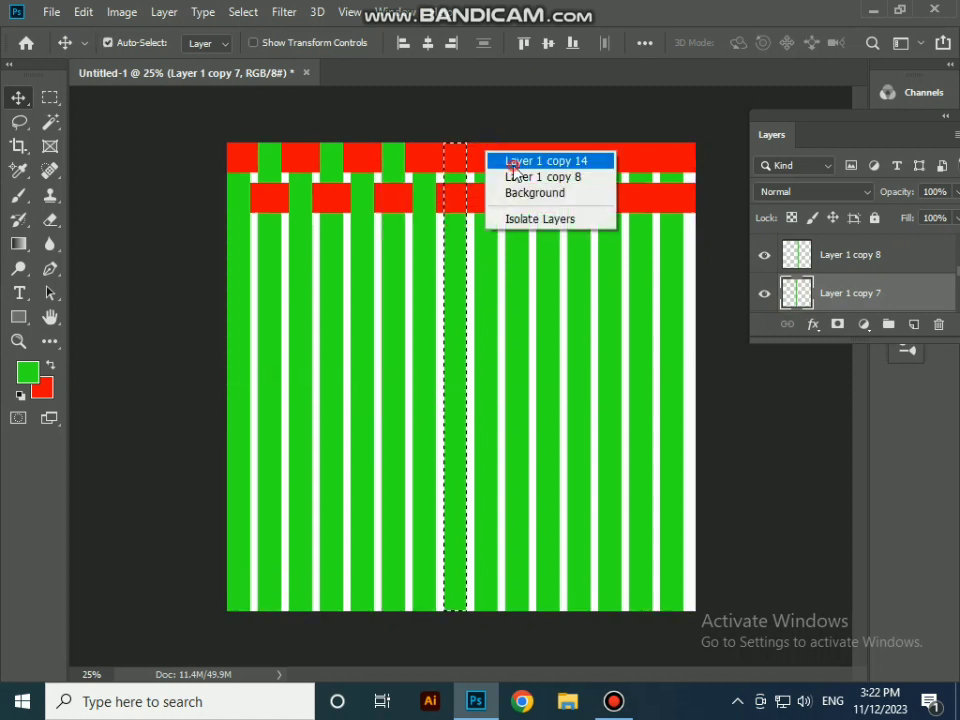
left_click(512, 160)
key("Delete")
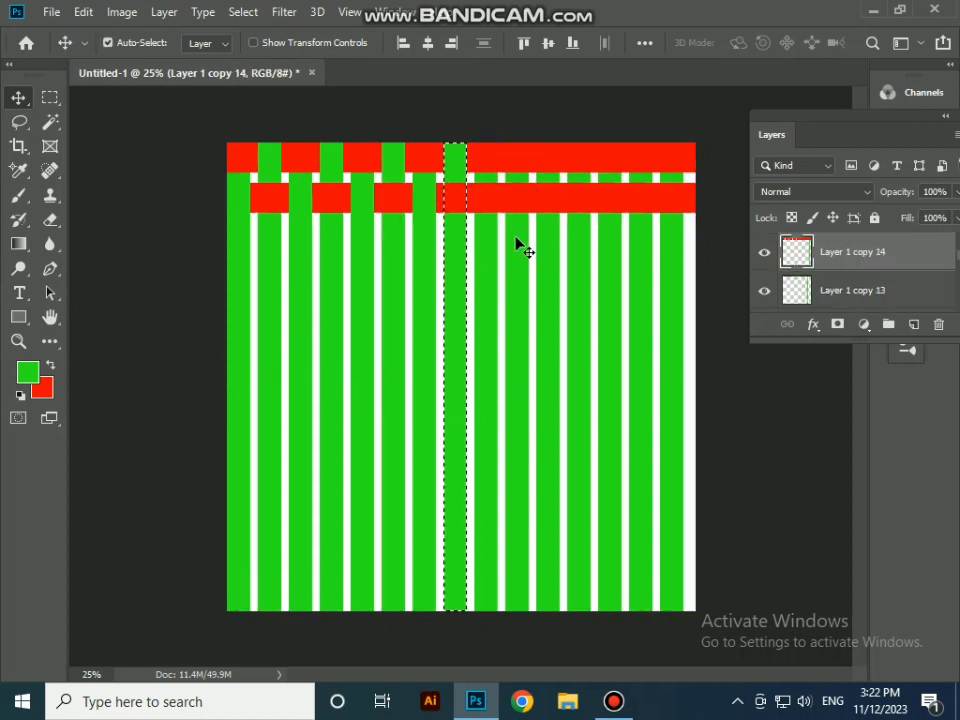
key("ctrl+d")
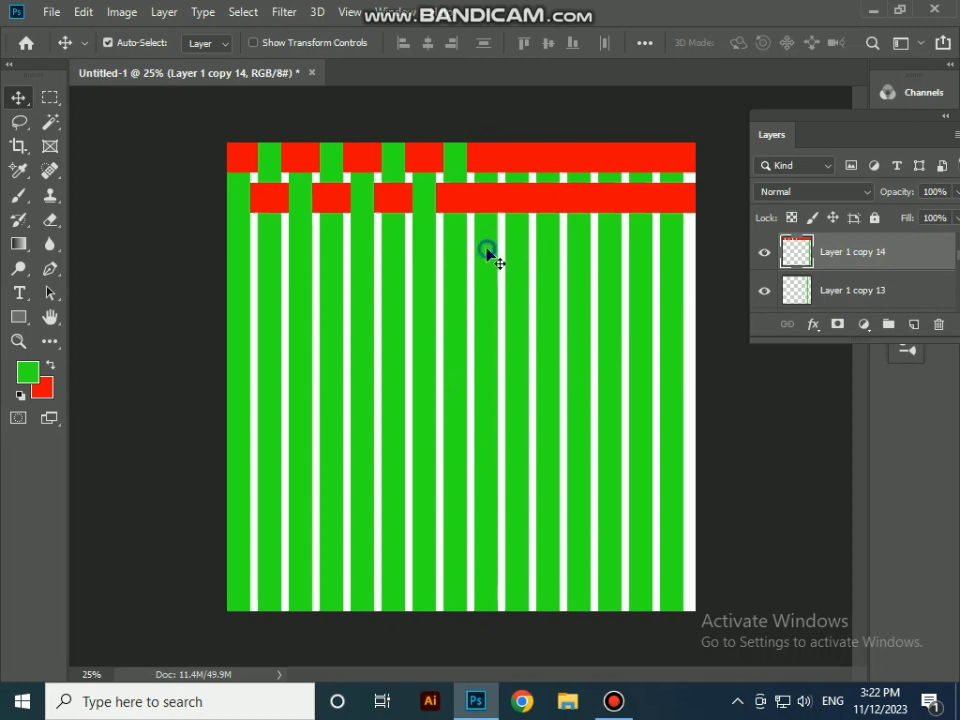
Cut the ninth green stripe's outline out of the second red band's layer and clear the selection
right_click(487, 253)
left_click(500, 259)
key("ctrl+shift+d")
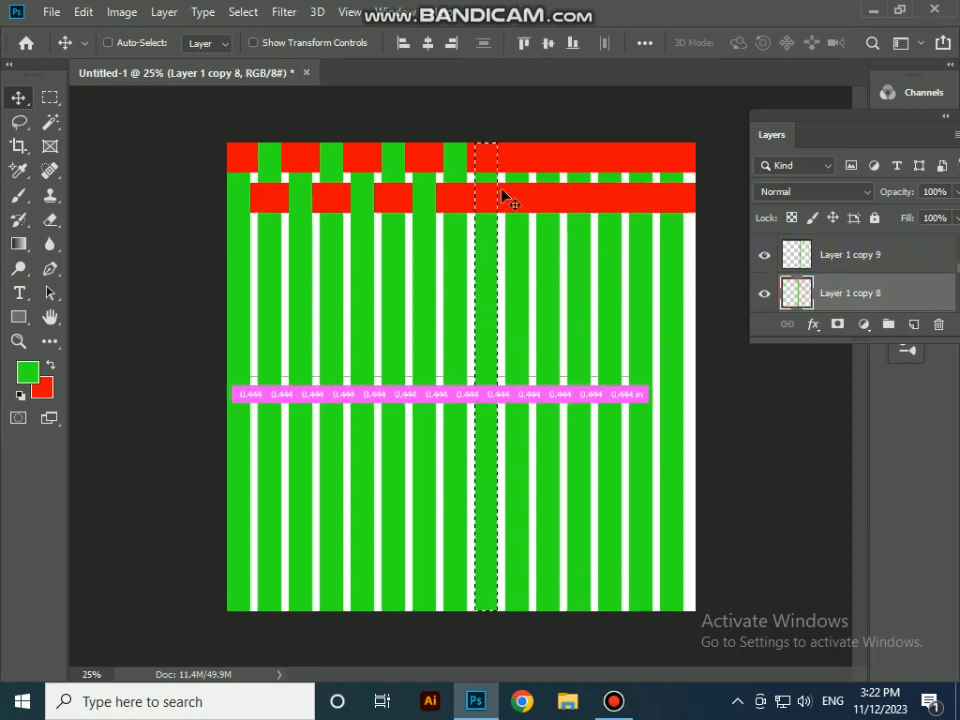
right_click(488, 199)
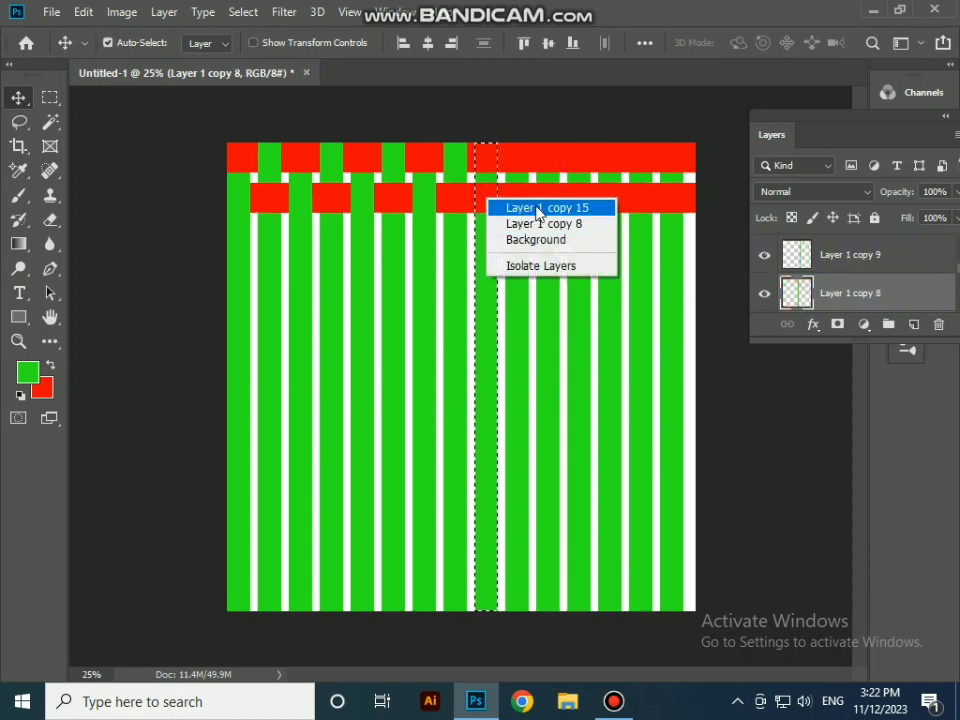
left_click(537, 209)
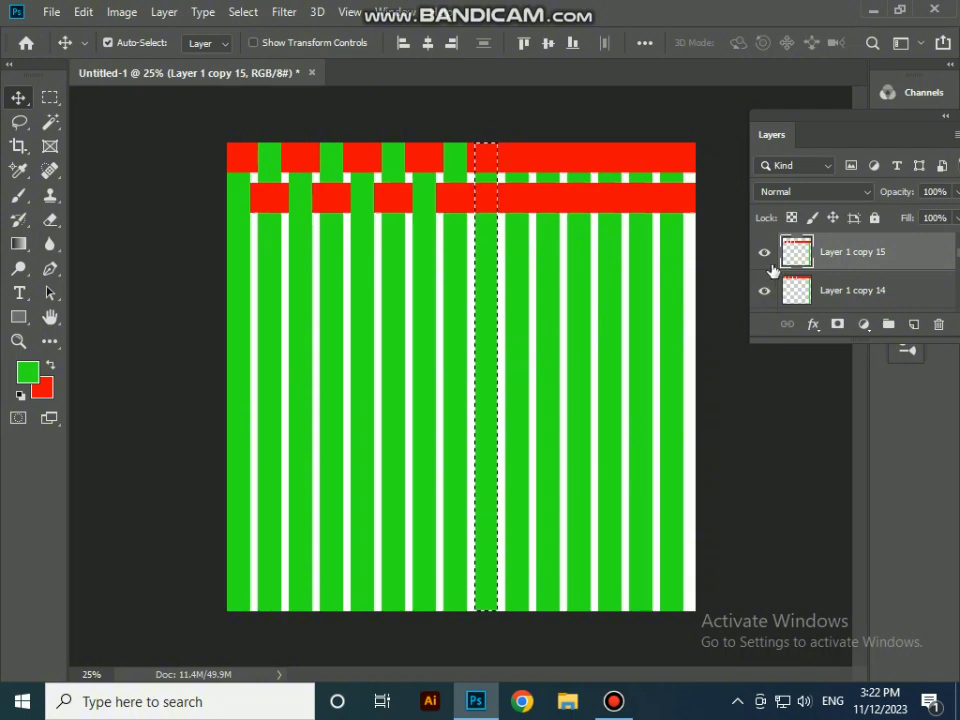
key("Delete")
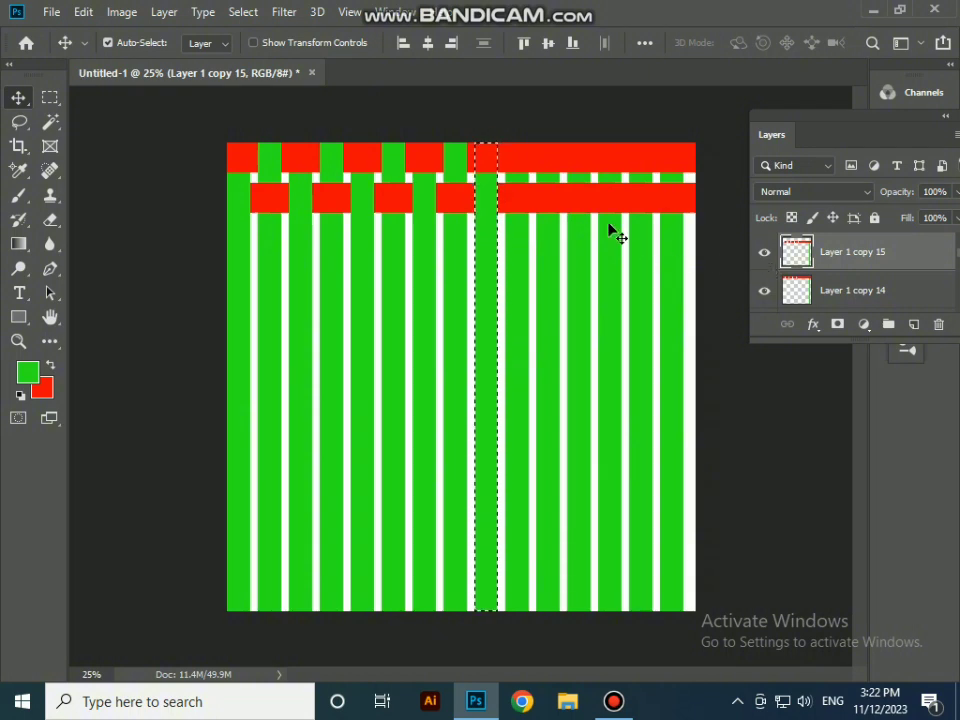
key("ctrl+d")
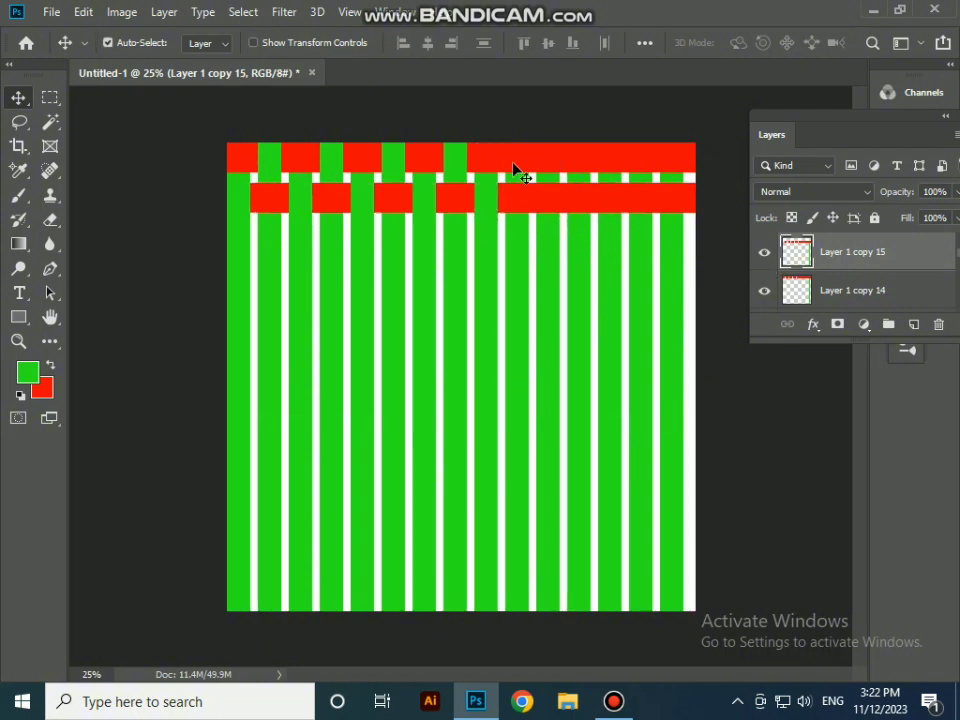
Cut the tenth green stripe's outline out of the top red band's layer
right_click(509, 249)
left_click(530, 254)
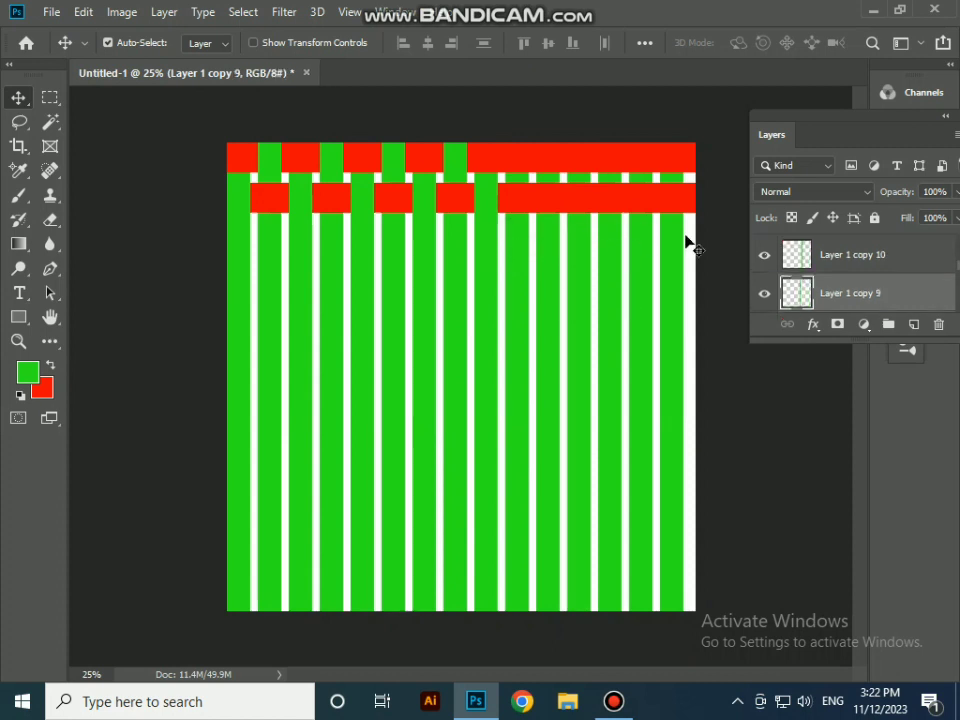
right_click(514, 154)
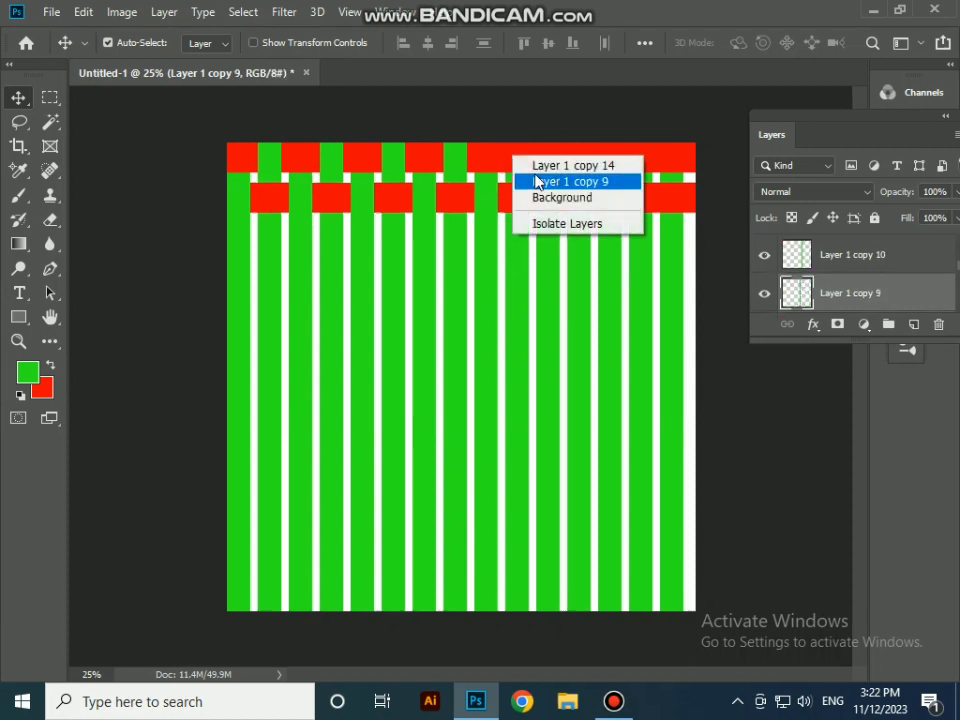
left_click(562, 165)
Load the thirteenth green stripe's outline as a selection, delete it from the second red band, and deselect
right_click(620, 253)
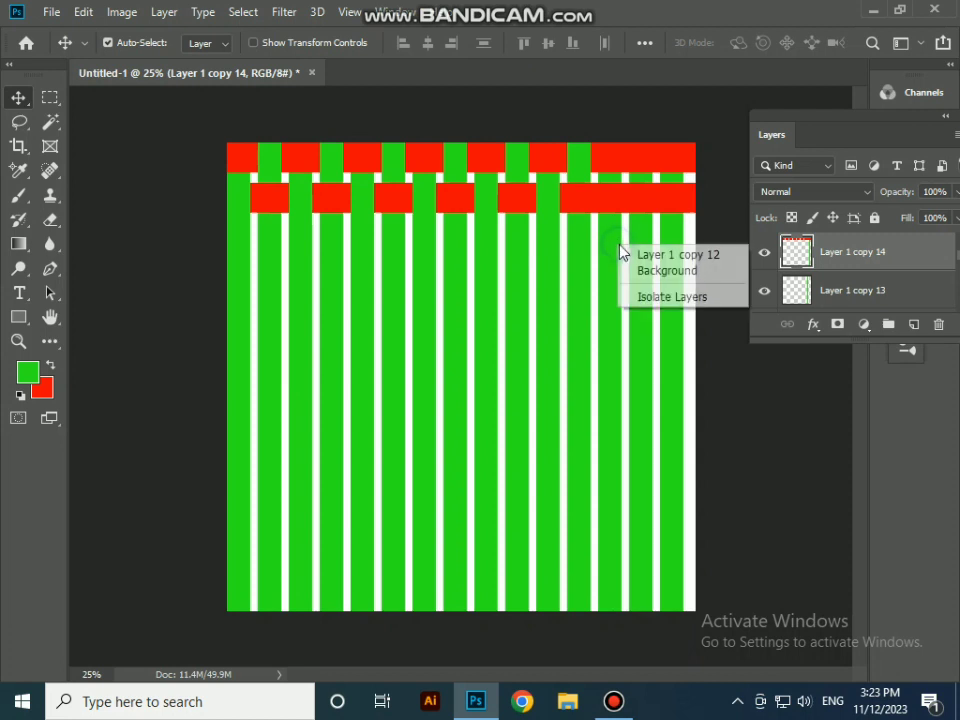
left_click(644, 254)
left_click(797, 293, "ctrl")
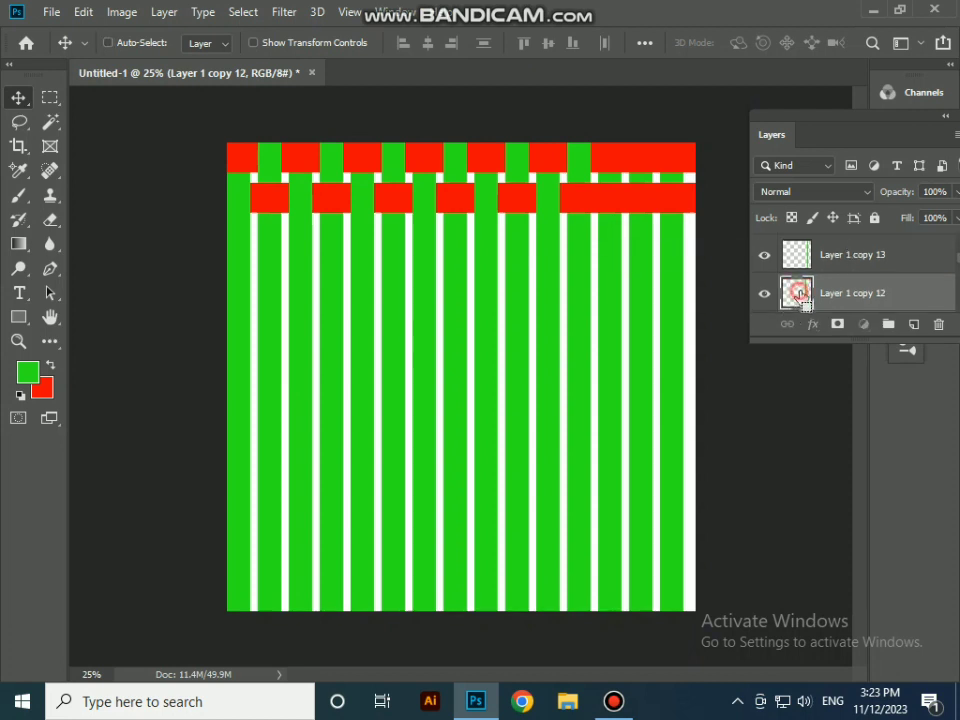
right_click(592, 203)
left_click(612, 210)
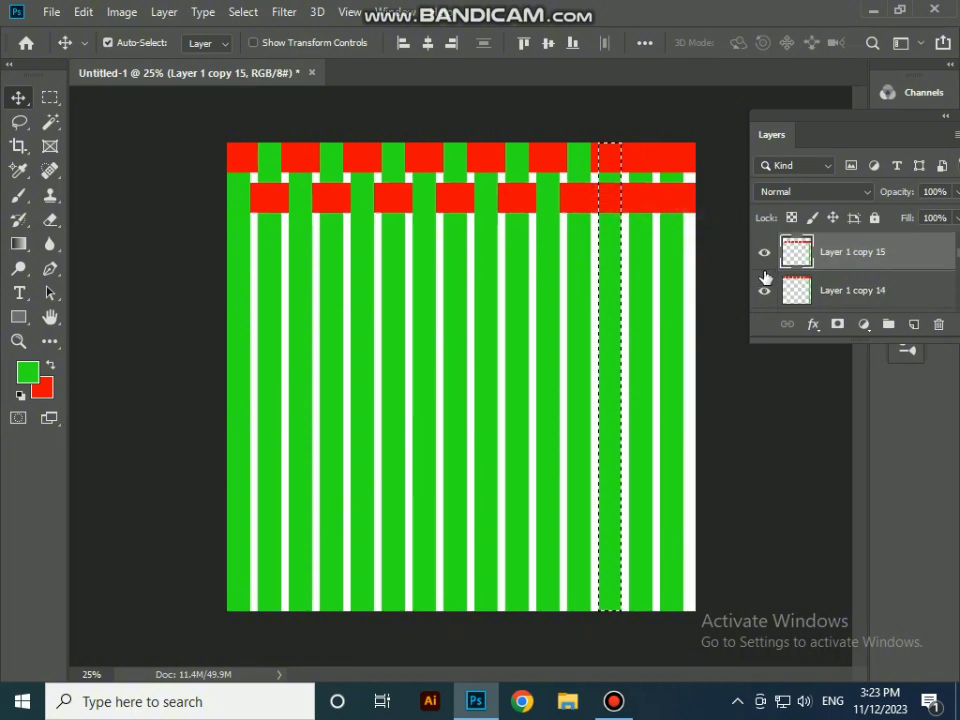
key("Delete")
key("ctrl+d")
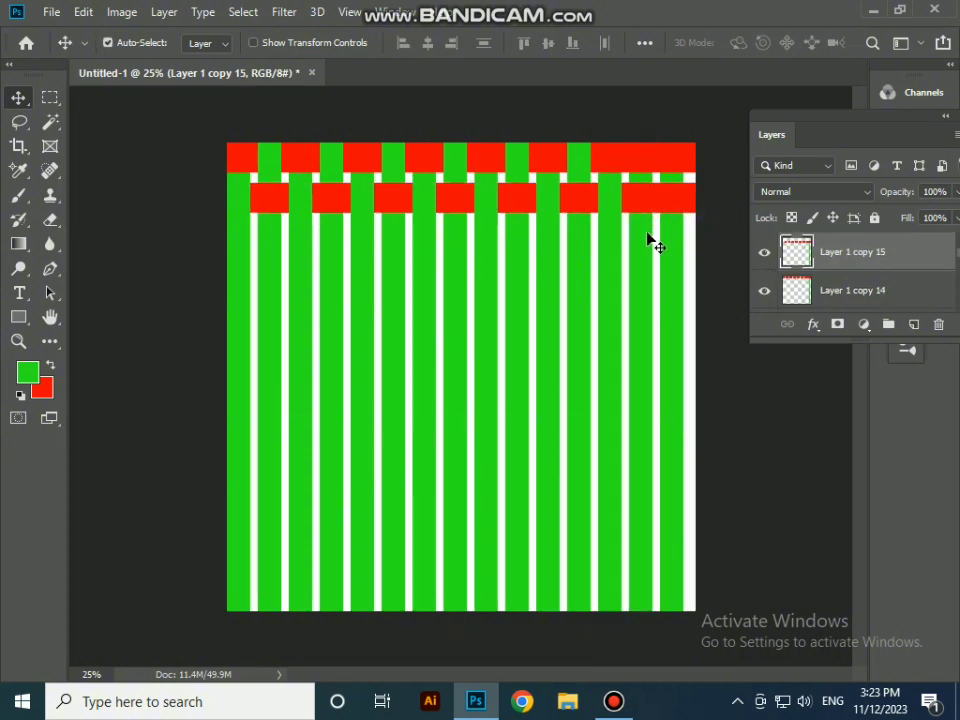
Select the fourteenth green stripe's outline, delete that area from the top red band's layer, and deselect
right_click(645, 241)
left_click(705, 250)
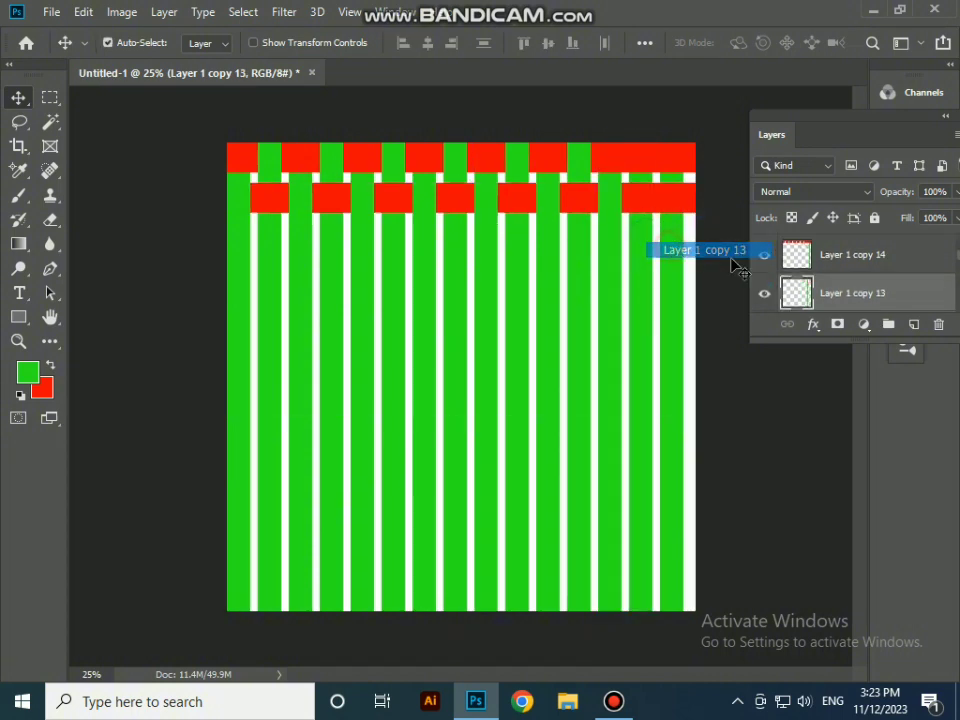
left_click(808, 302, "ctrl")
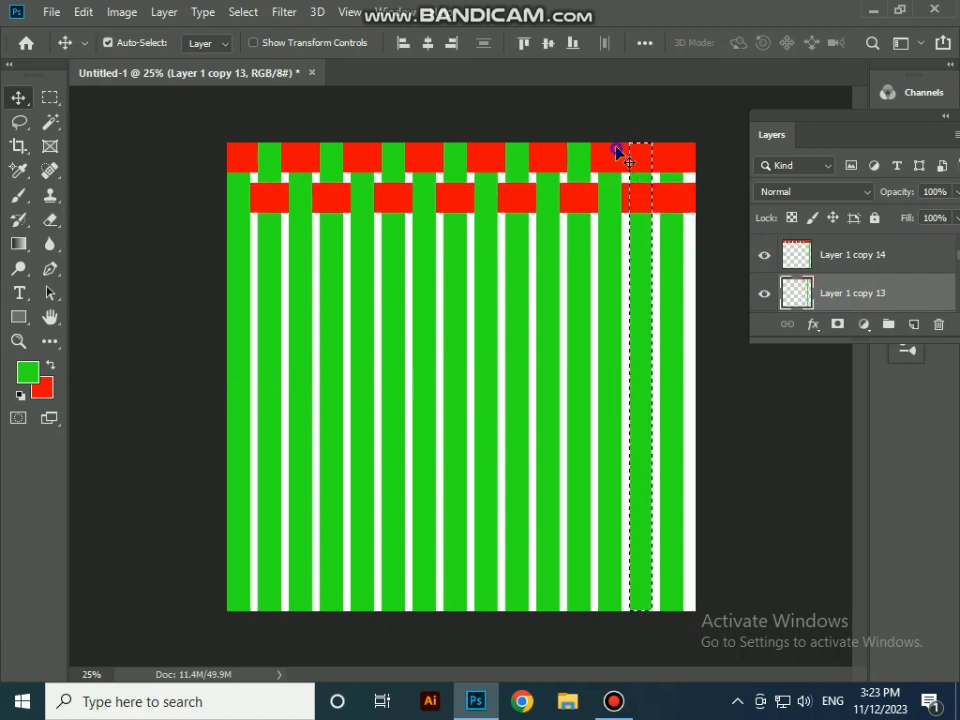
right_click(619, 150)
left_click(660, 158)
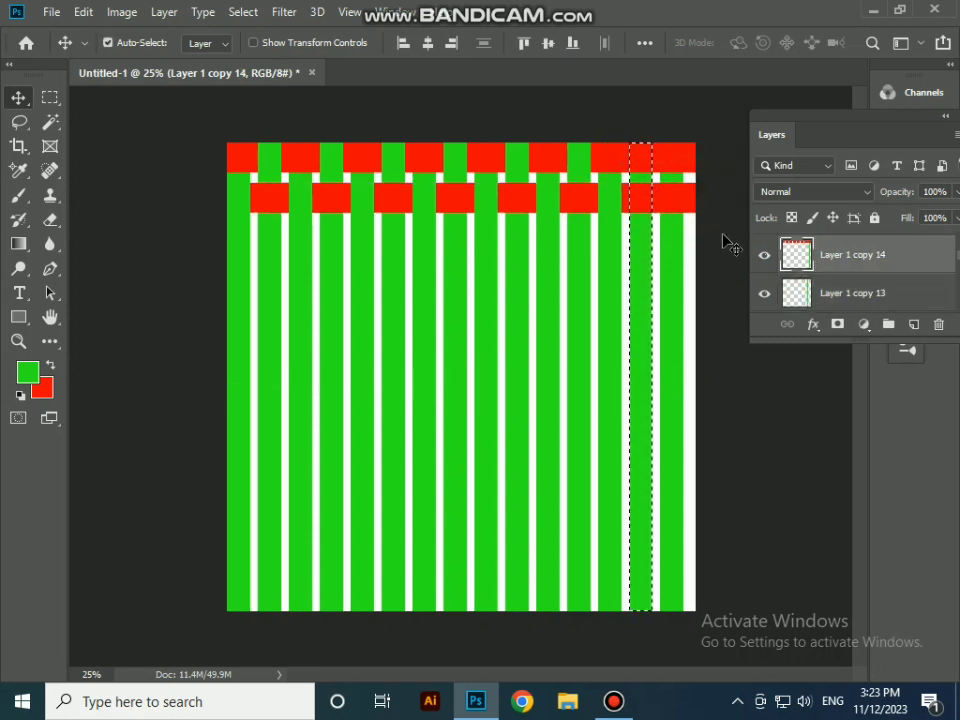
key("Delete")
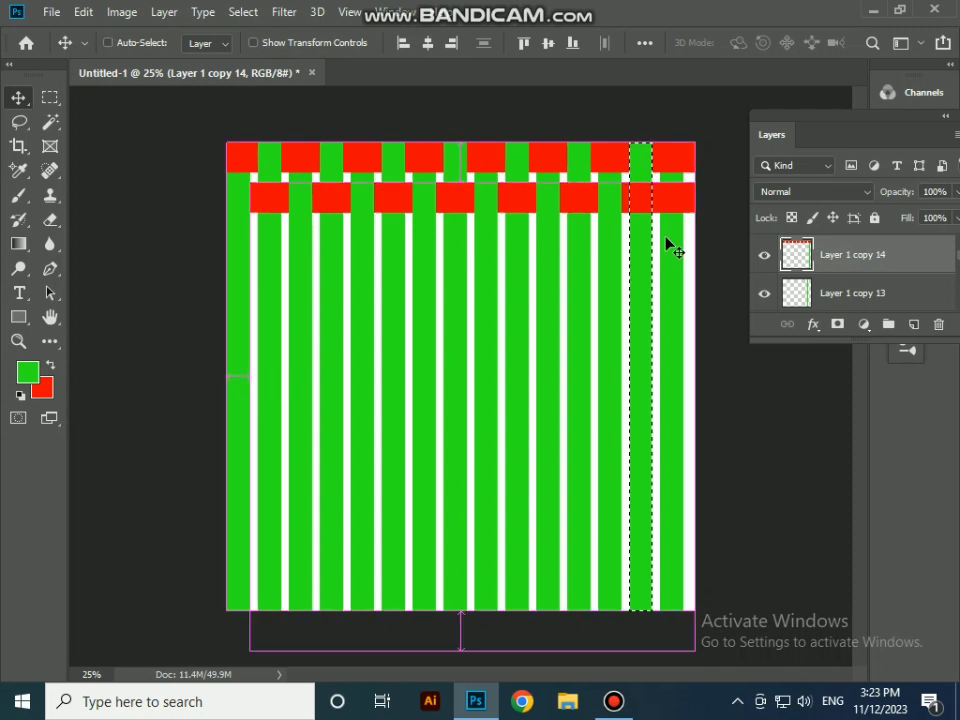
key("ctrl+d")
right_click(672, 246)
left_click(692, 250)
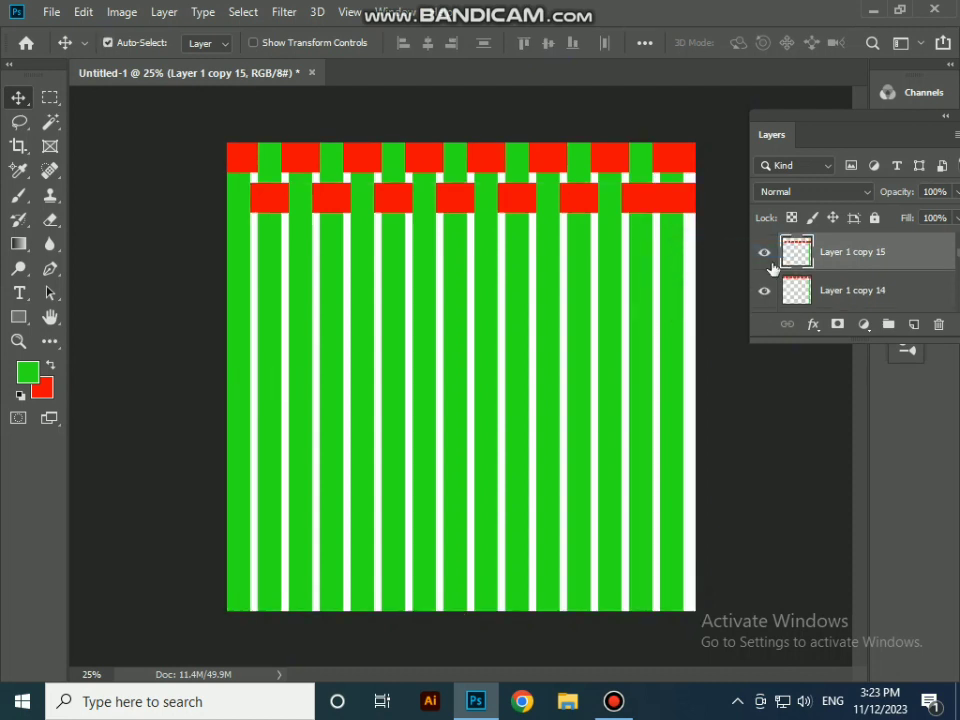
right_click(677, 241)
left_click(702, 246)
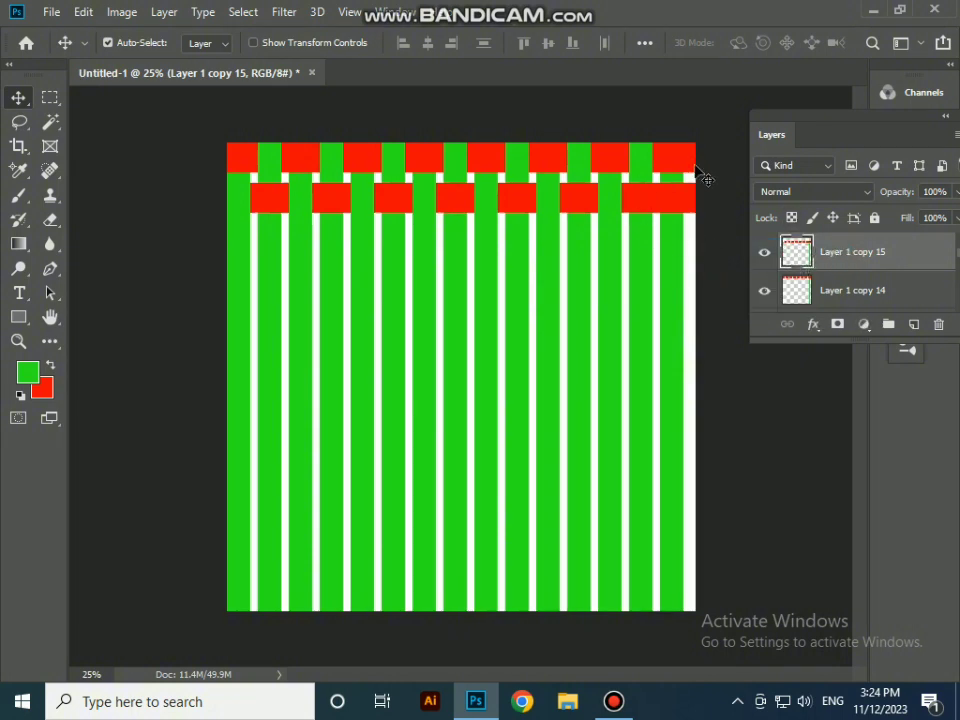
scroll(615, 306, "down", 1)
scroll(658, 278, "up", 1)
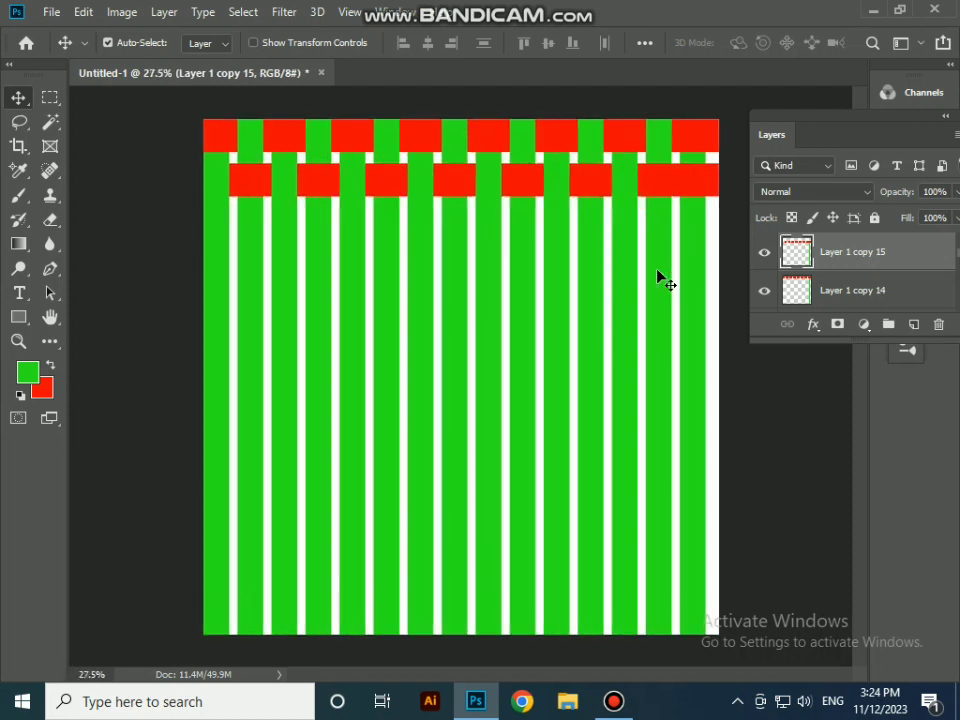
scroll(660, 279, "down", 1)
right_click(675, 281)
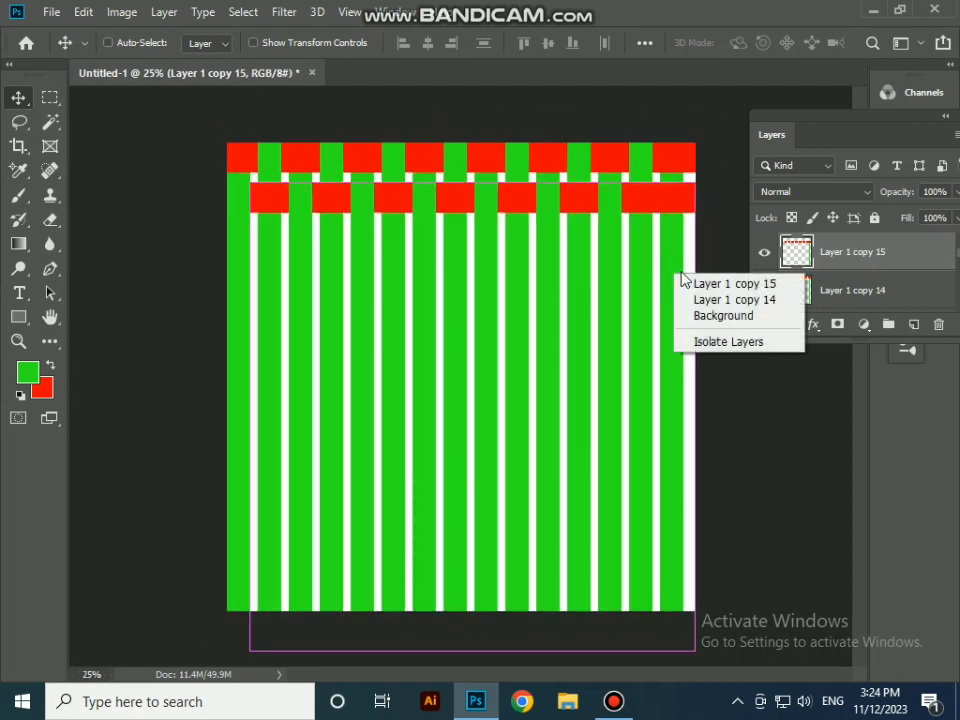
left_click(712, 283)
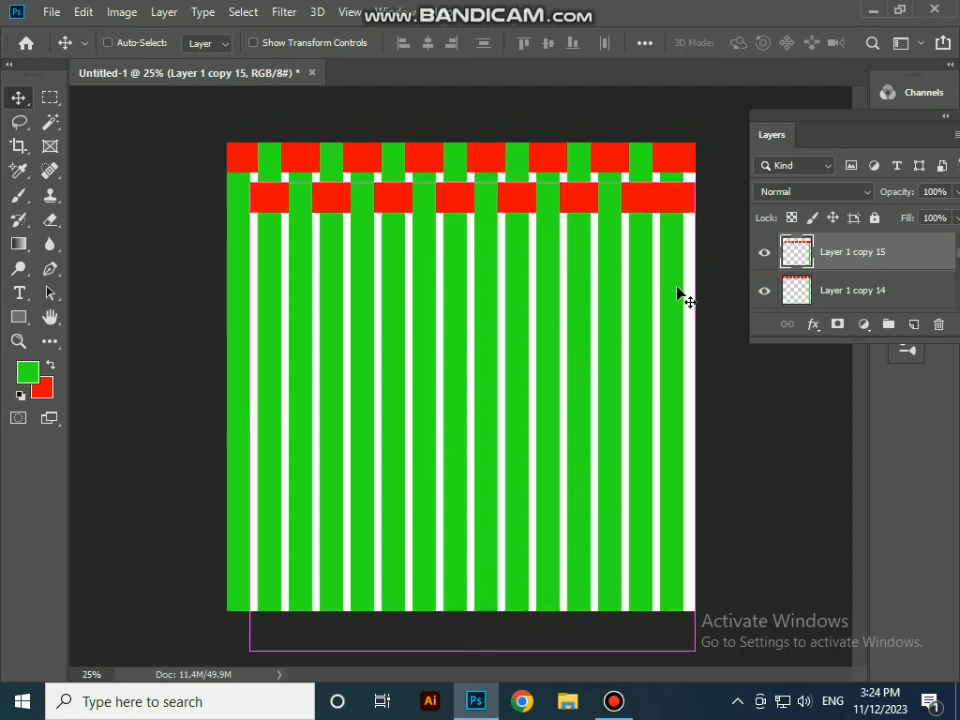
Select the two red band layers, Layer 1 copy 14 and Layer 1 copy 15, together
right_click(670, 285)
left_click(703, 312)
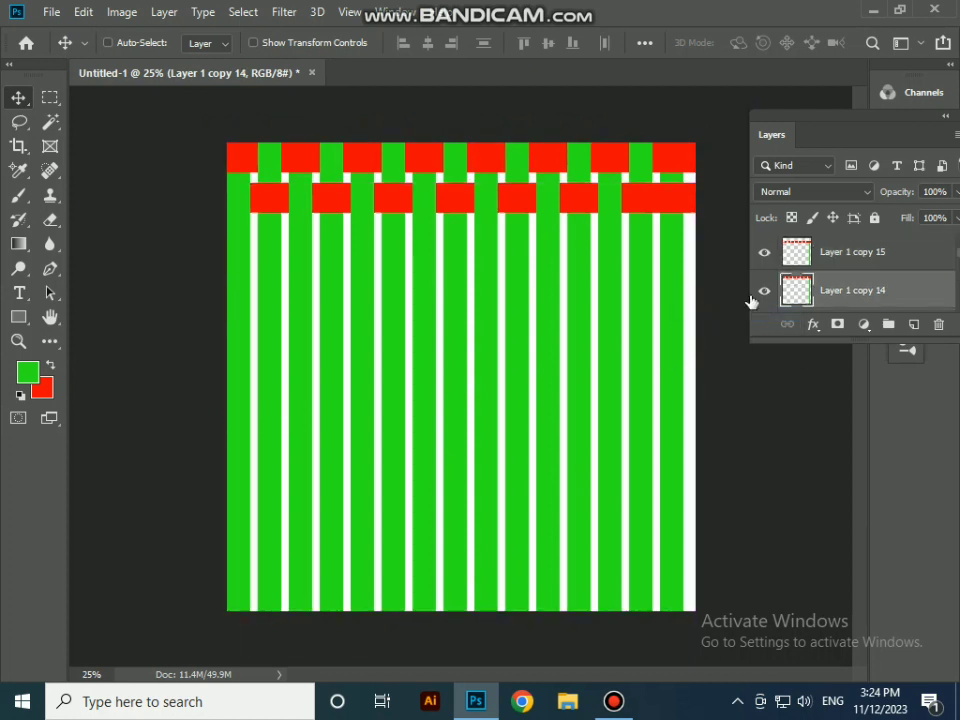
left_click(828, 256, "ctrl")
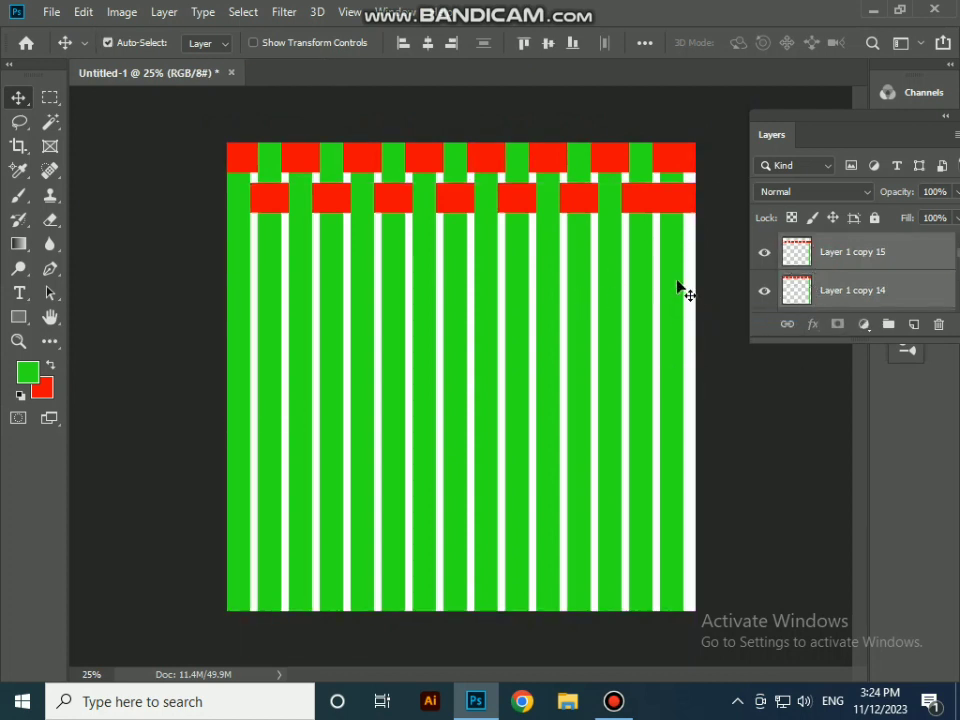
Duplicate the two red band layers, Layer 1 copy 14 and Layer 1 copy 15, straight down as a third and fourth row
mouse_move(670, 284)
left_mouse_down()
mouse_move(713, 279)
mouse_move(658, 279)
mouse_move(673, 278)
left_mouse_up()
left_click_drag(674, 278, 675, 281)
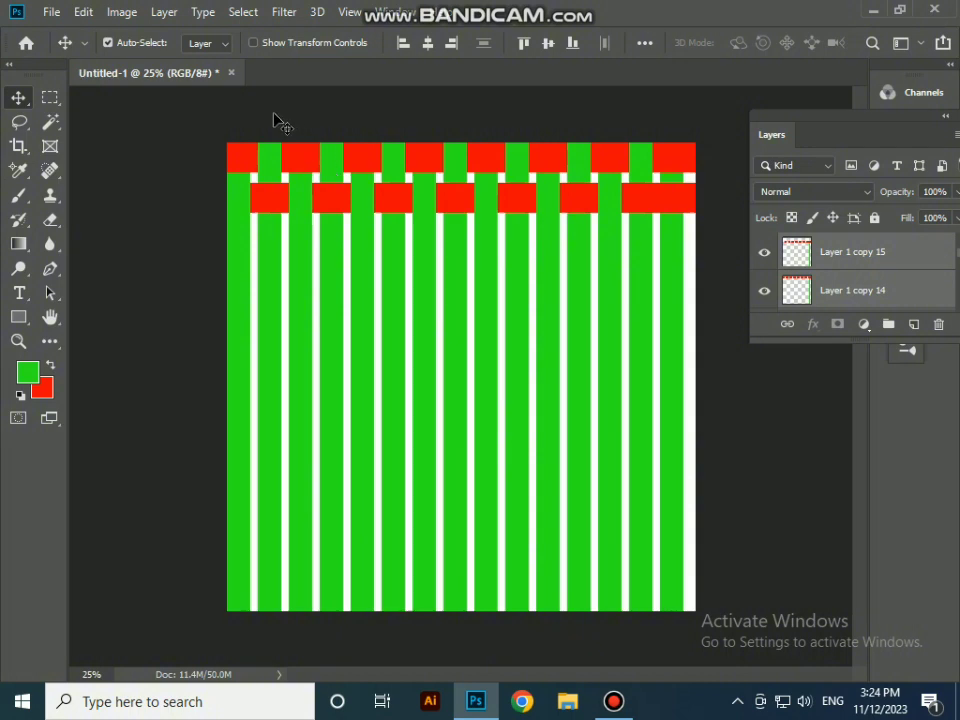
left_click(873, 253)
left_click(881, 289, "shift")
left_click(17, 98)
key("alt+shift")
left_click_drag(349, 156, 350, 226)
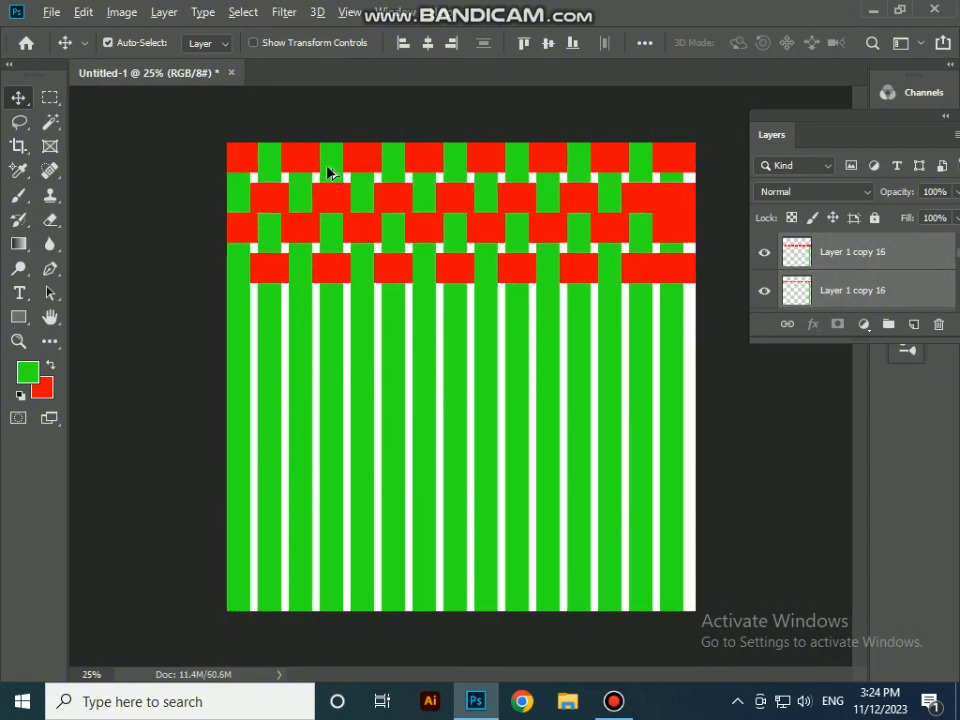
Move the second, third and fourth red bands up so each sits directly against the band above it
left_click_drag(326, 205, 321, 193)
left_click(321, 118)
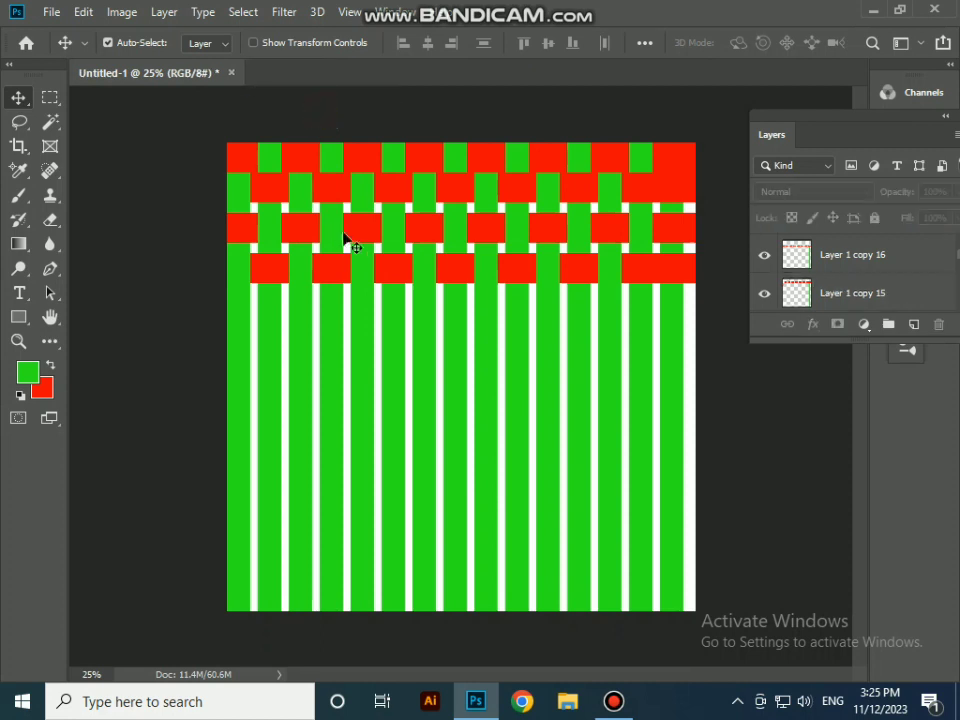
left_click_drag(349, 236, 356, 222)
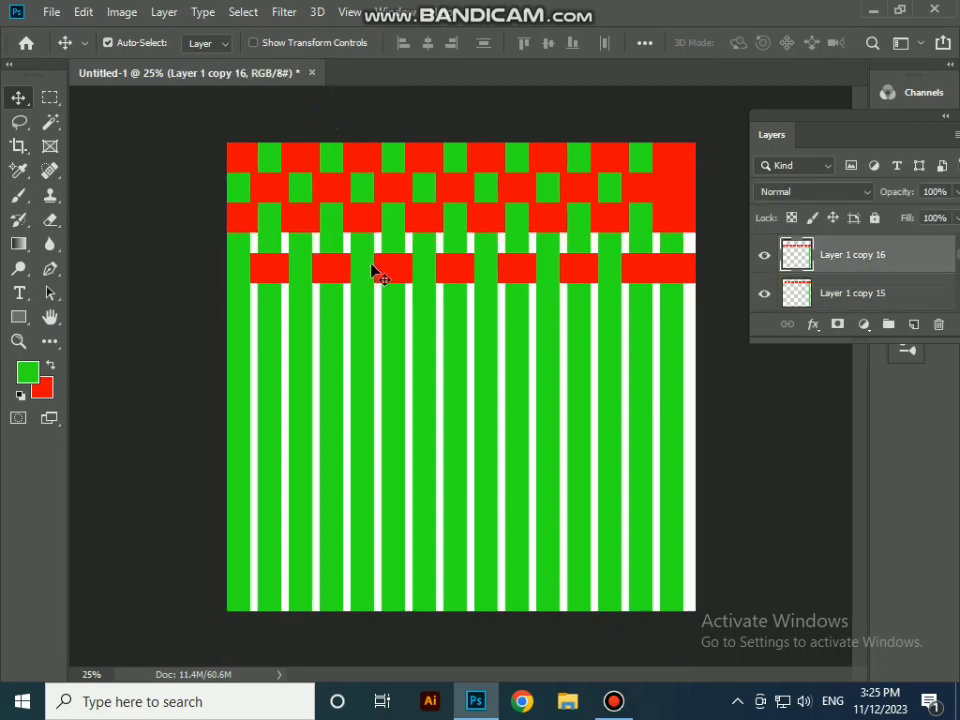
left_click_drag(405, 280, 400, 255)
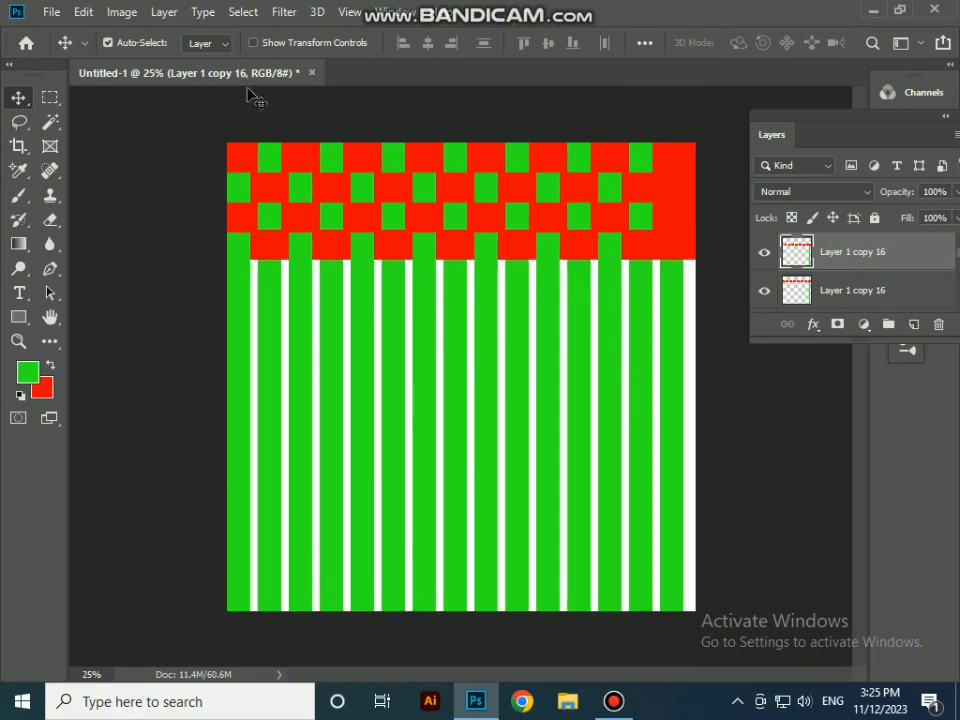
Select the layers of all four red band rows and duplicate them straight down, directly below the originals
left_click_drag(209, 89, 343, 231)
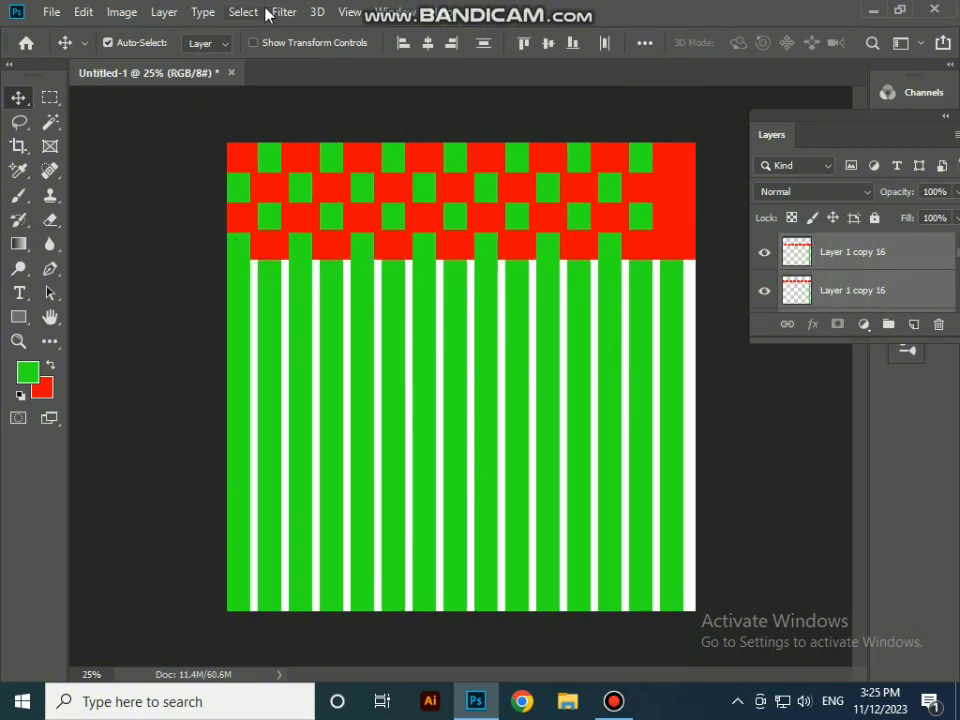
scroll(879, 230, "down", 1)
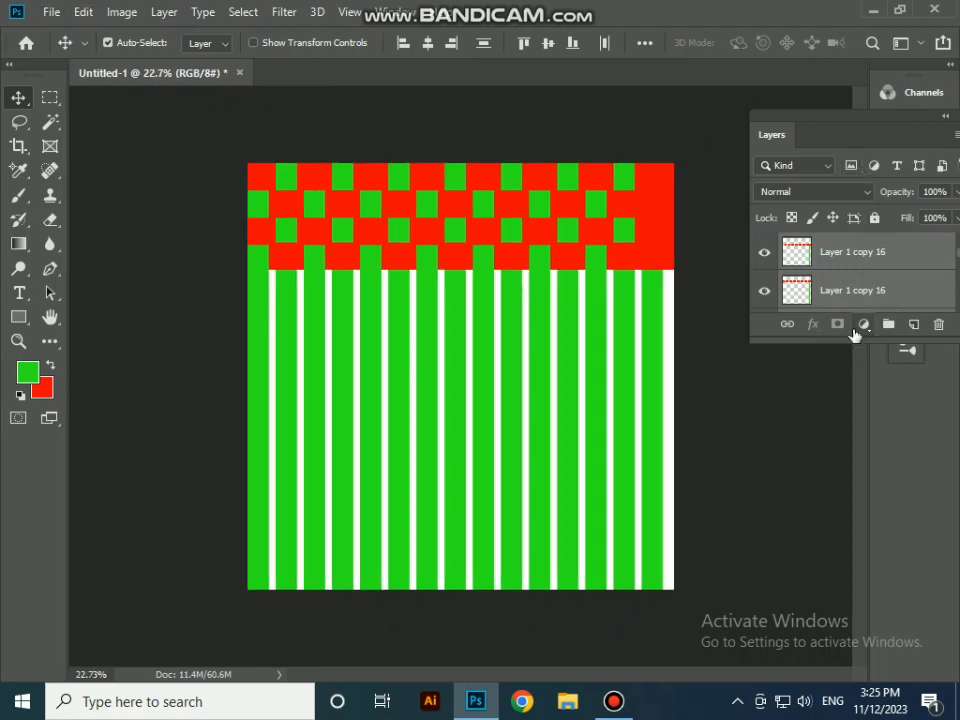
left_click_drag(853, 341, 852, 595)
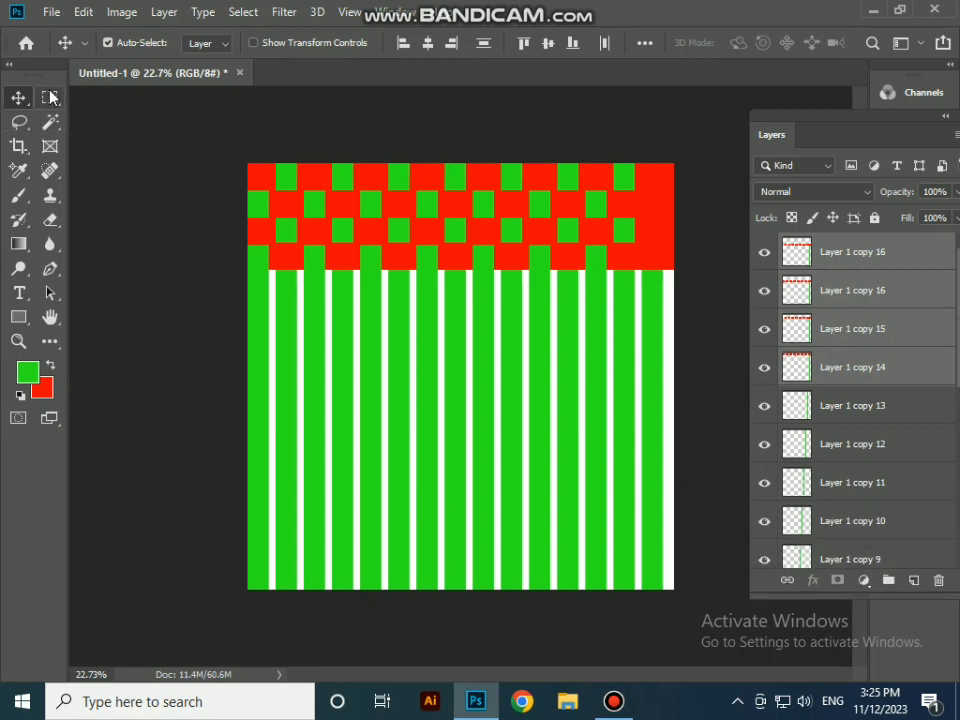
left_click(12, 98)
left_click_drag(424, 177, 428, 279)
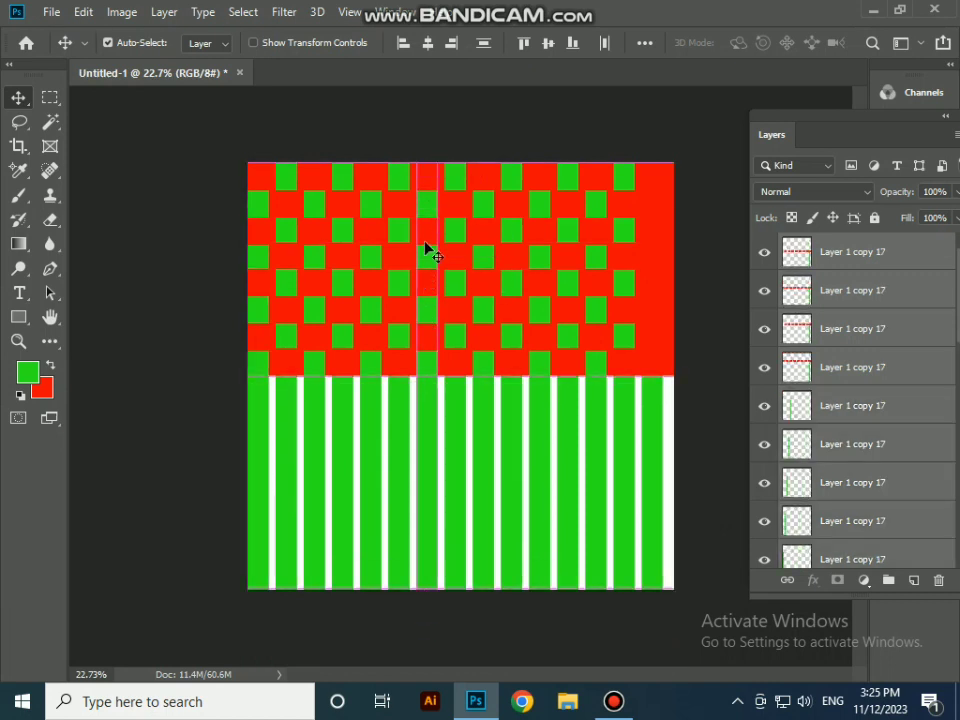
Select all the layers of the eight-row woven block and duplicate them straight down to fill the canvas's lower half
left_click(455, 120)
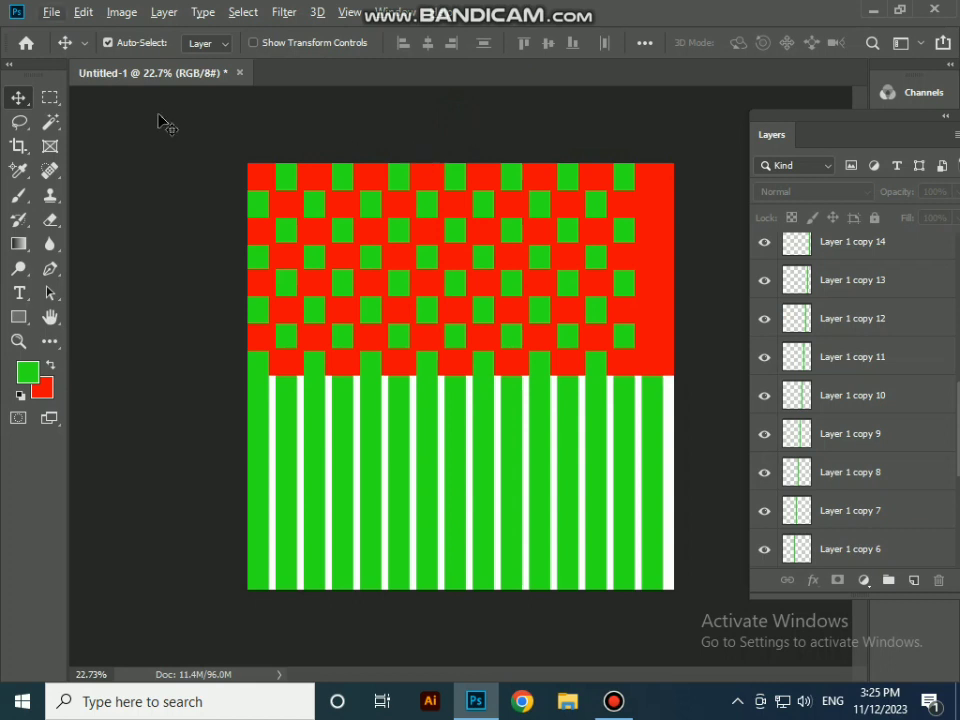
left_click_drag(328, 137, 285, 431)
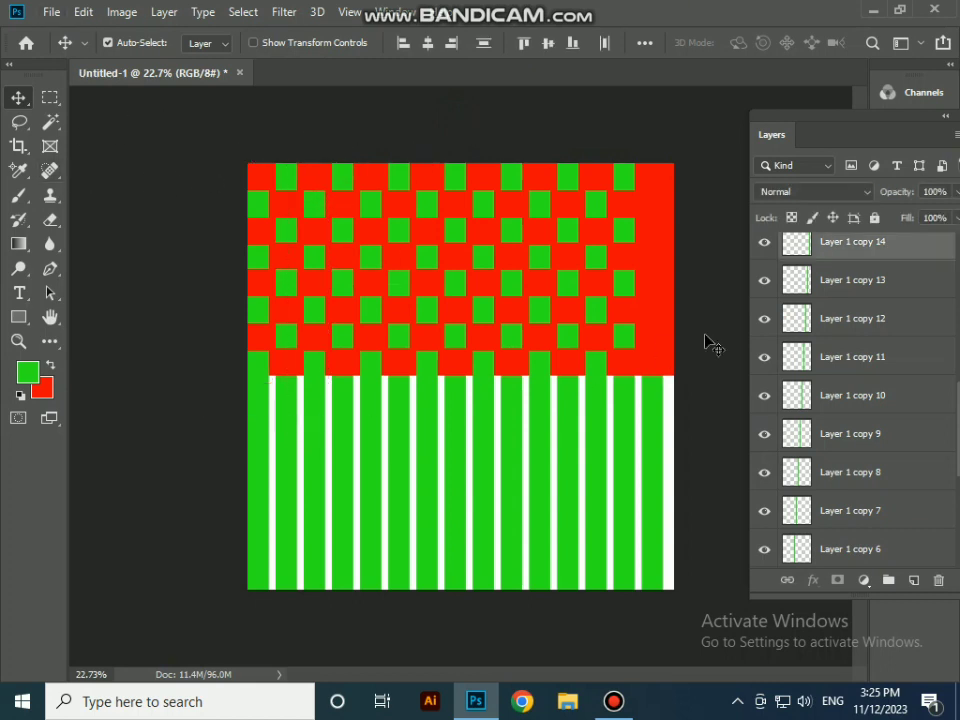
left_click_drag(727, 242, 297, 256)
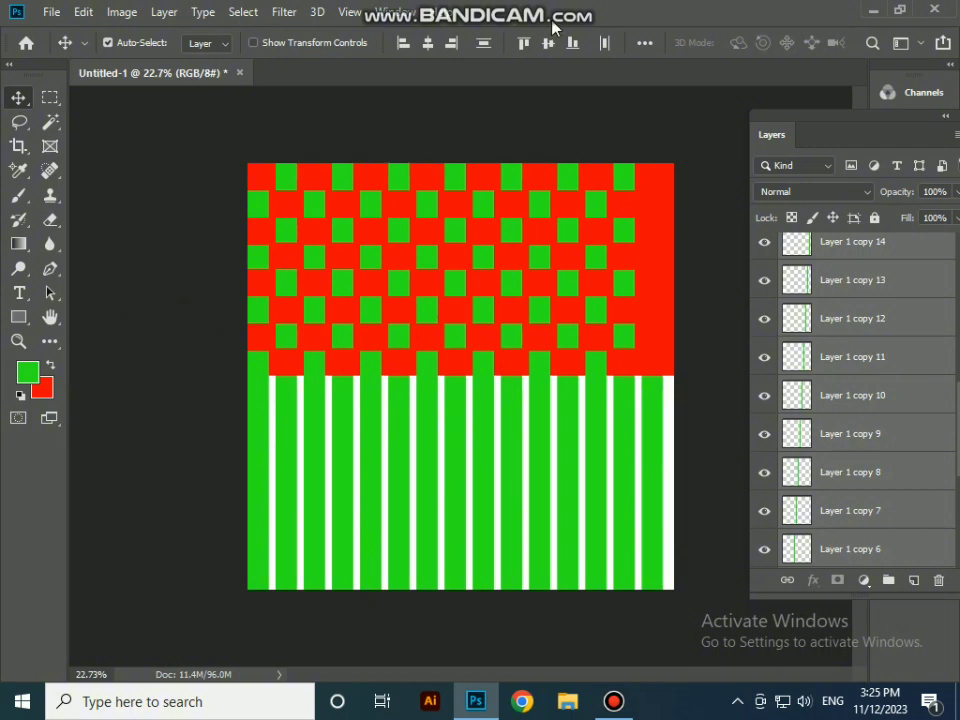
left_click_drag(452, 207, 452, 421)
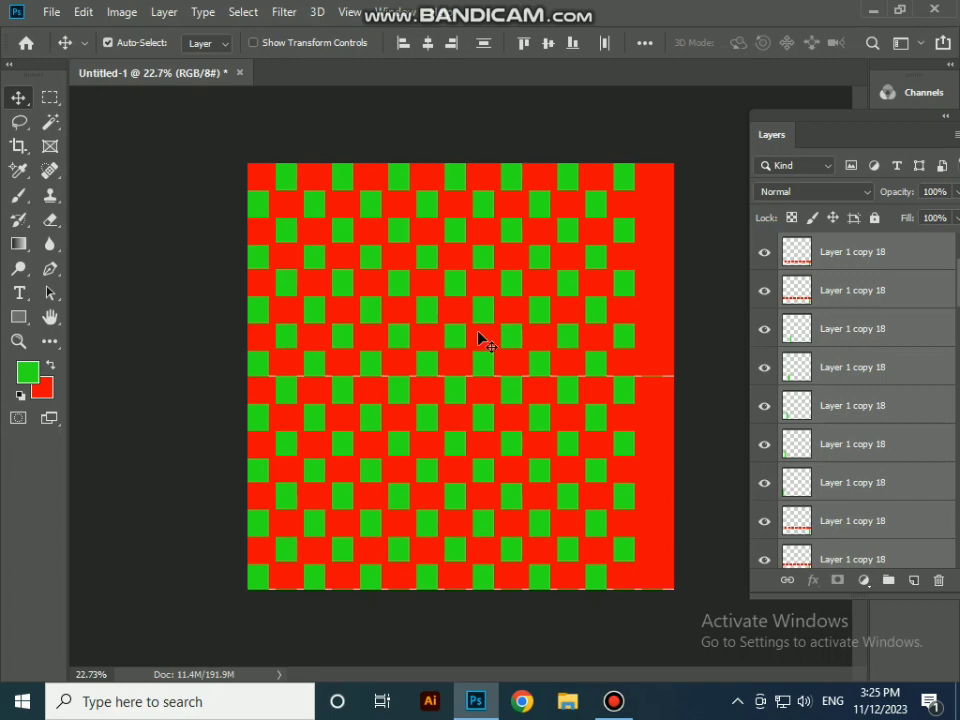
Inspect the whole woven pattern and the seam between its upper and lower halves for gaps
scroll(480, 339, "down", 5)
scroll(472, 354, "up", 9)
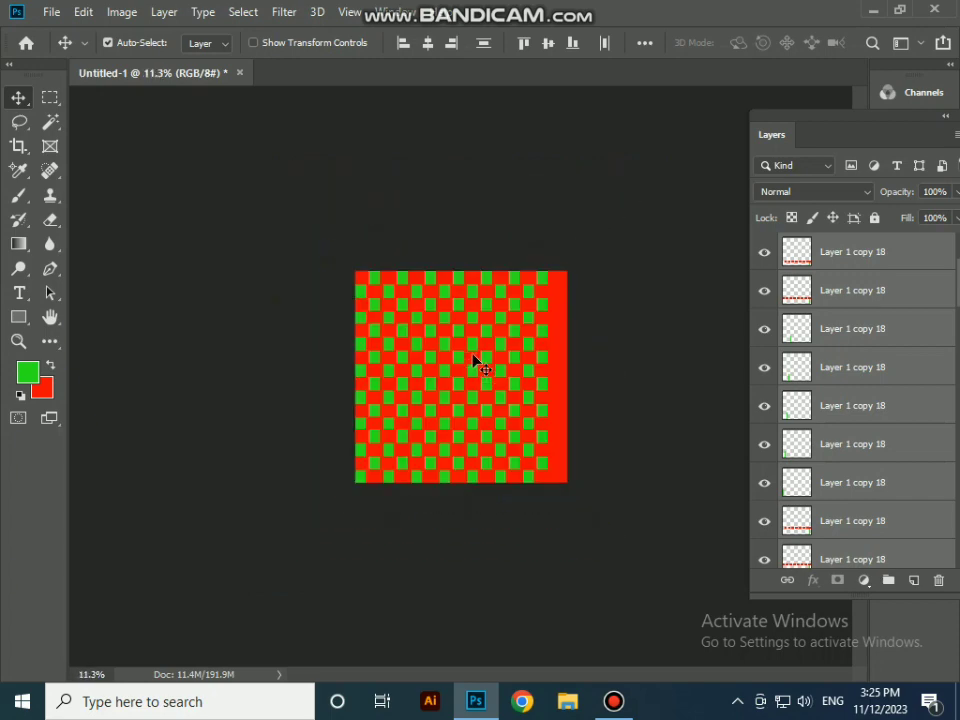
scroll(470, 358, "up", 2)
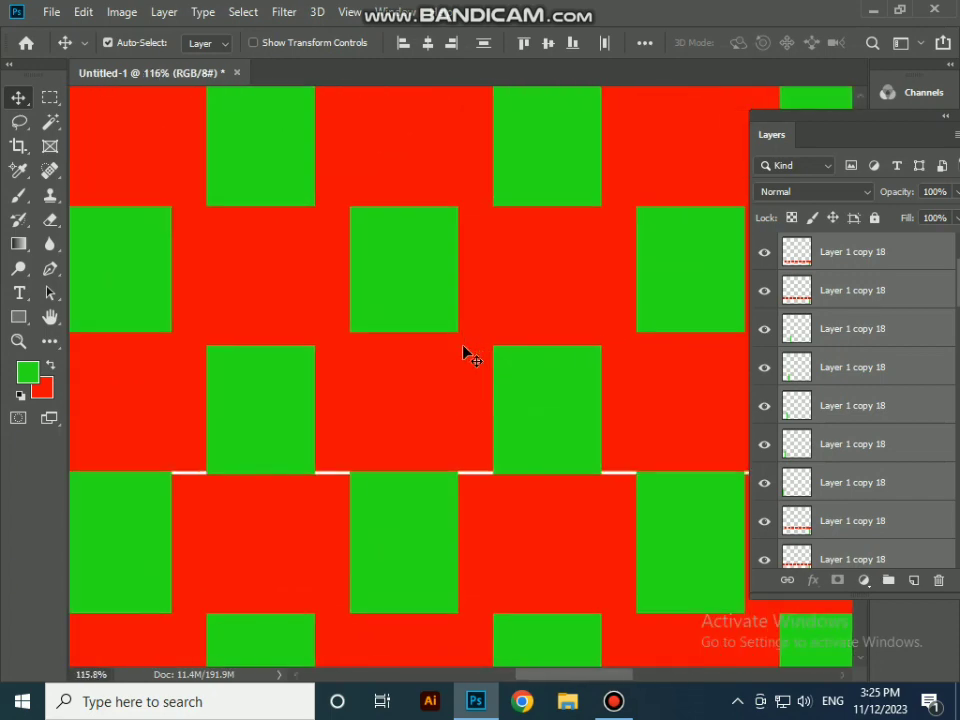
scroll(418, 407, "down", 6)
scroll(418, 407, "down", 2)
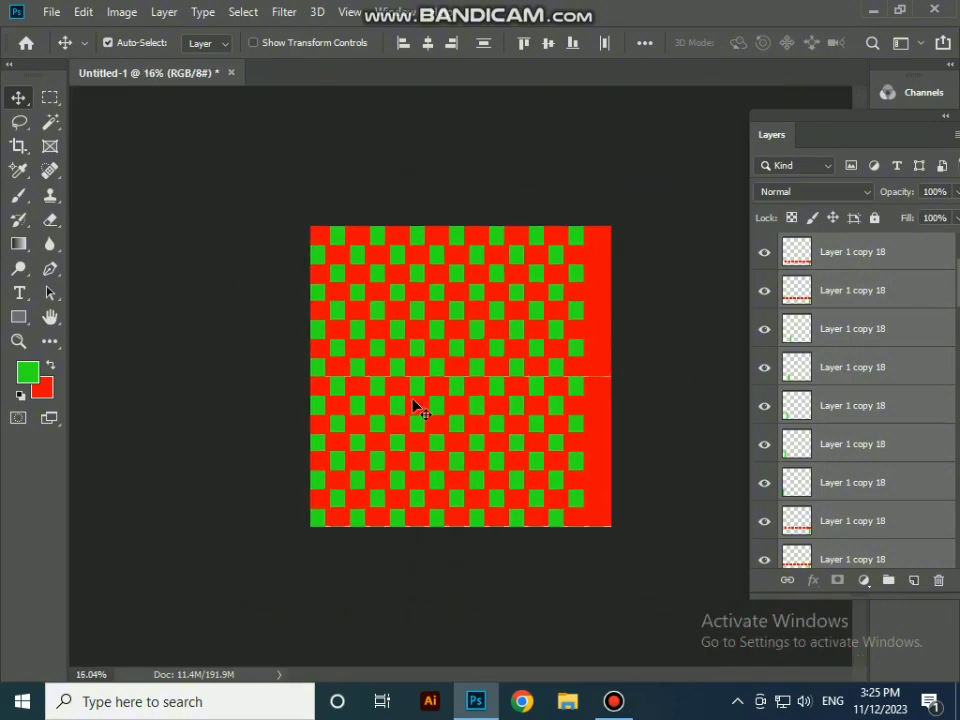
scroll(425, 400, "up", 1)
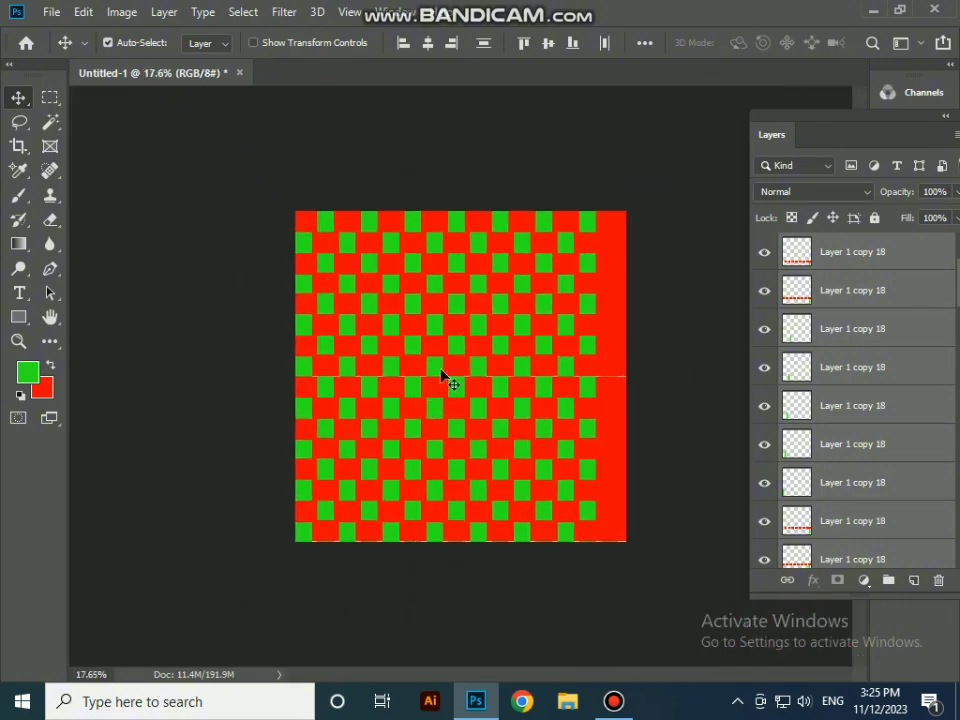
scroll(443, 376, "up", 1)
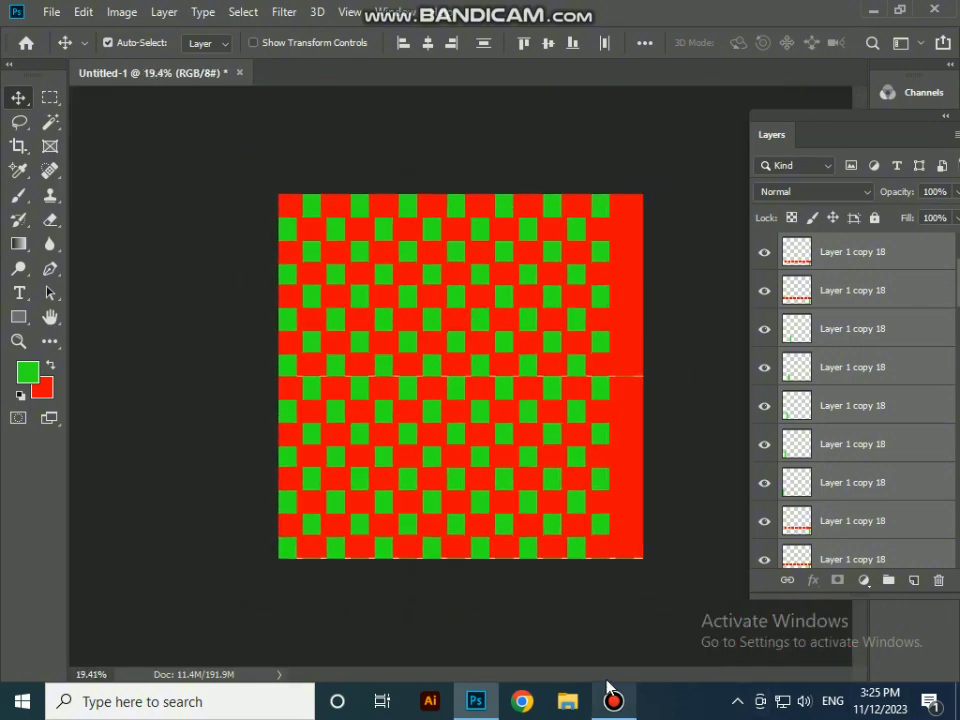